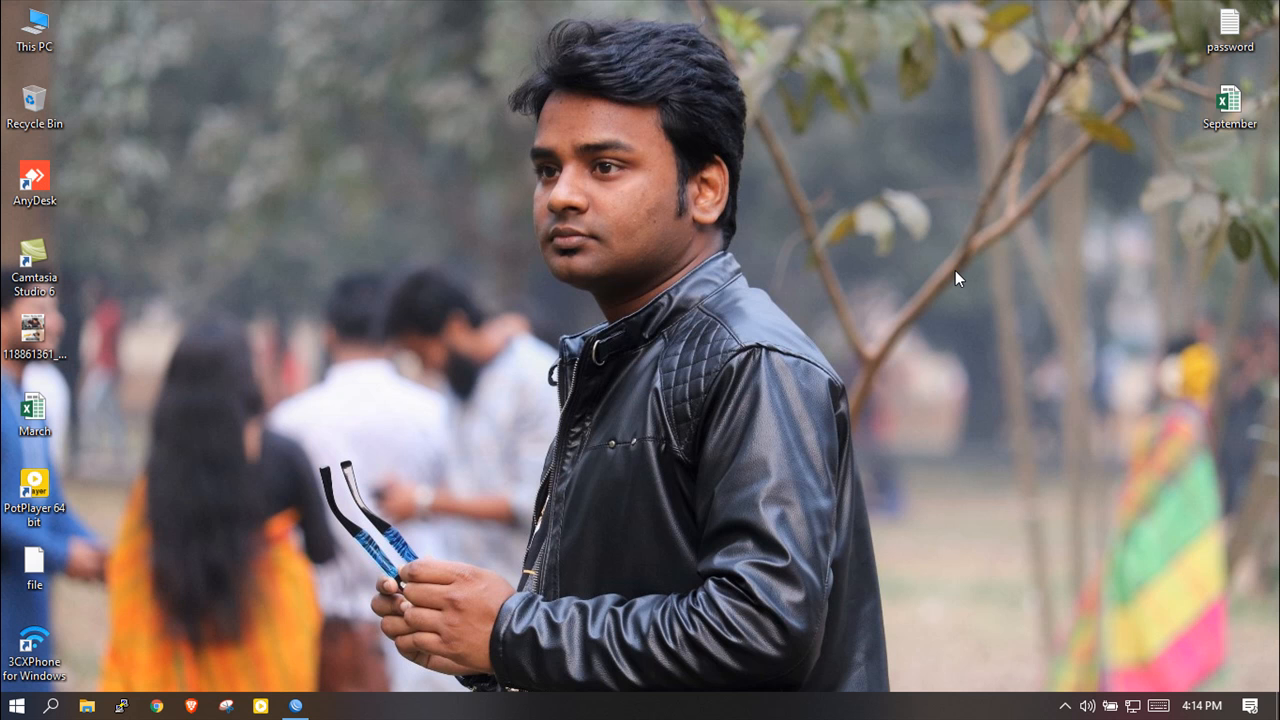
# Restore WinBox and open the IP Pool list showing the five existing pools.
pyautogui.click(296, 706)
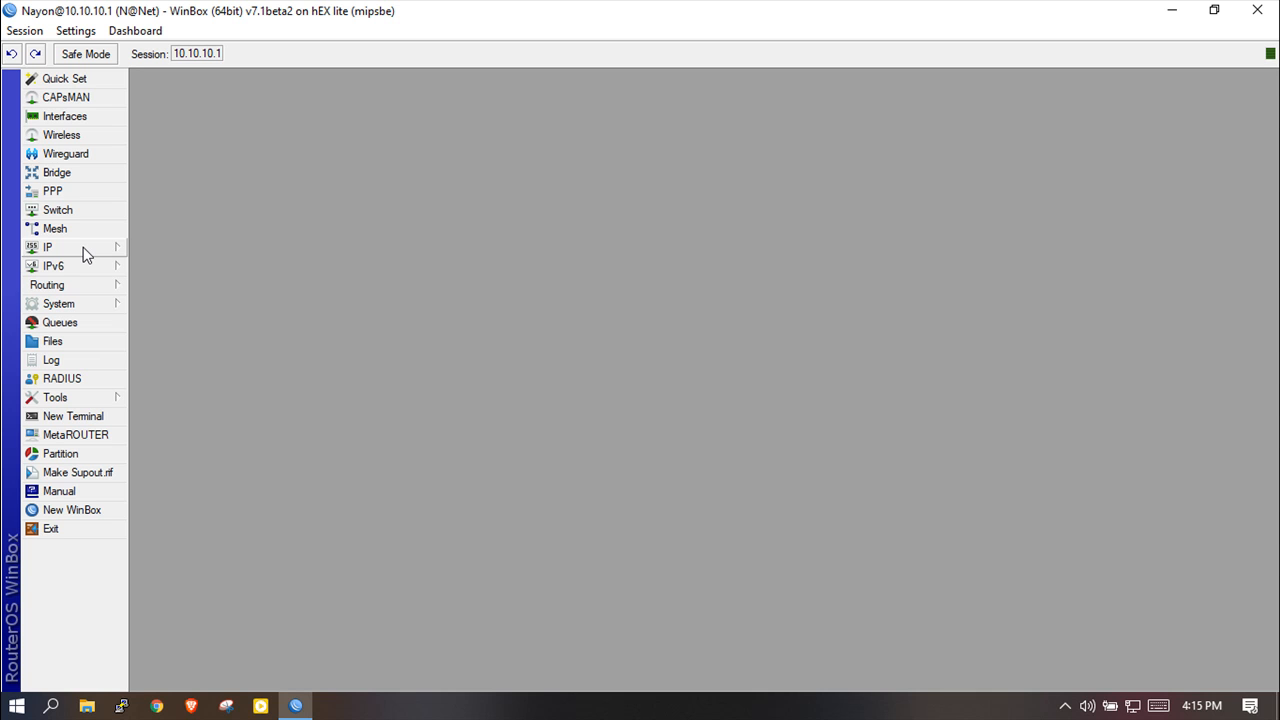
pyautogui.click(84, 250)
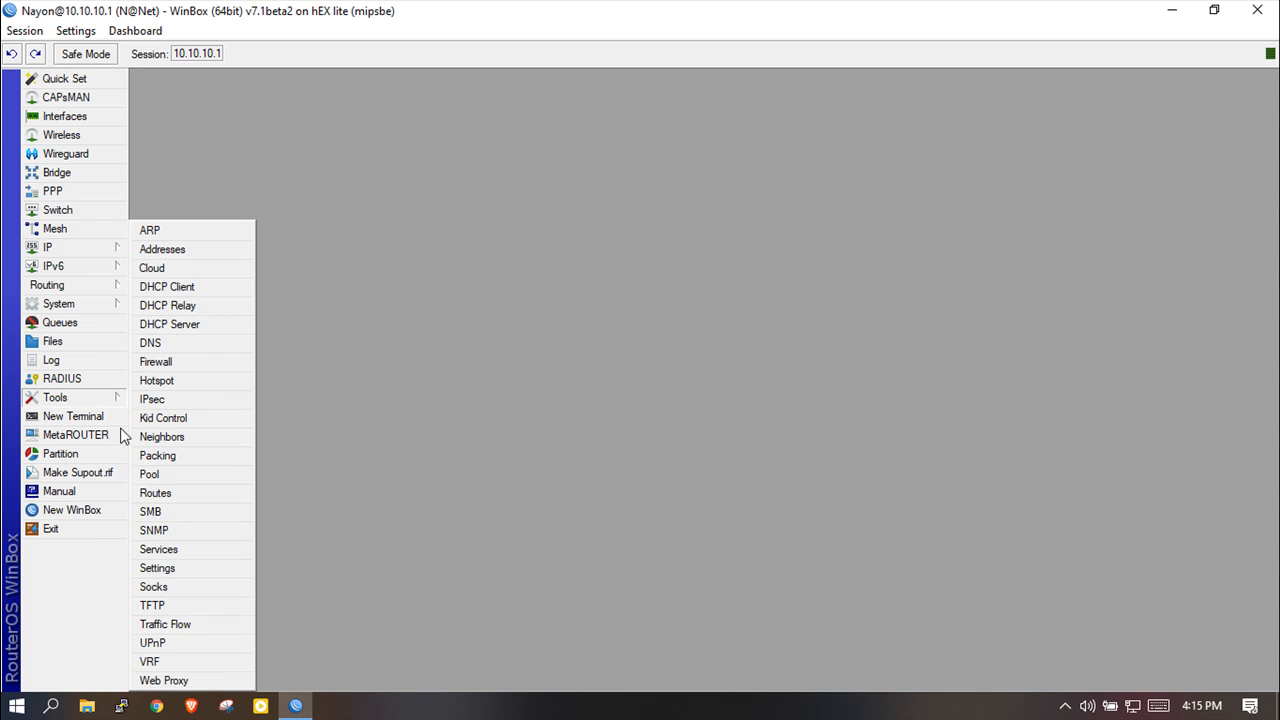
pyautogui.click(158, 476)
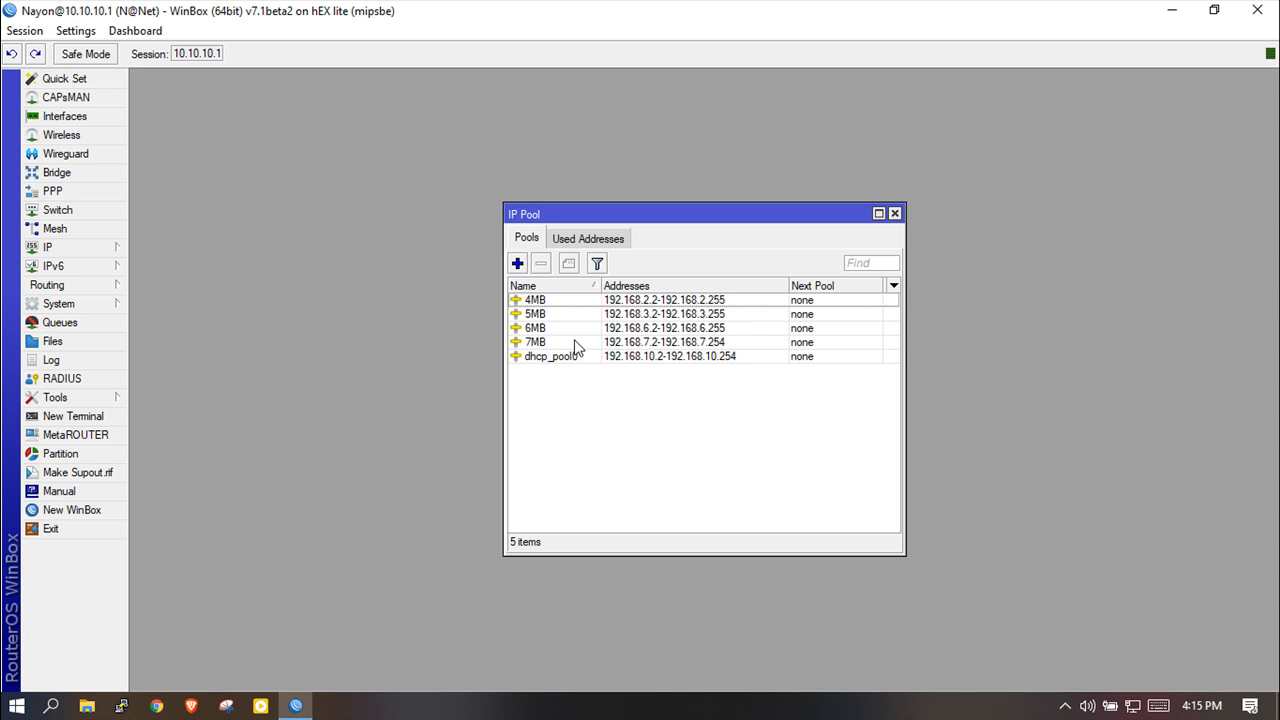
# Create pool '8MB' with range 192.168.8.2-192.168.8.254, save it, and select it in the list.
pyautogui.click(518, 264)
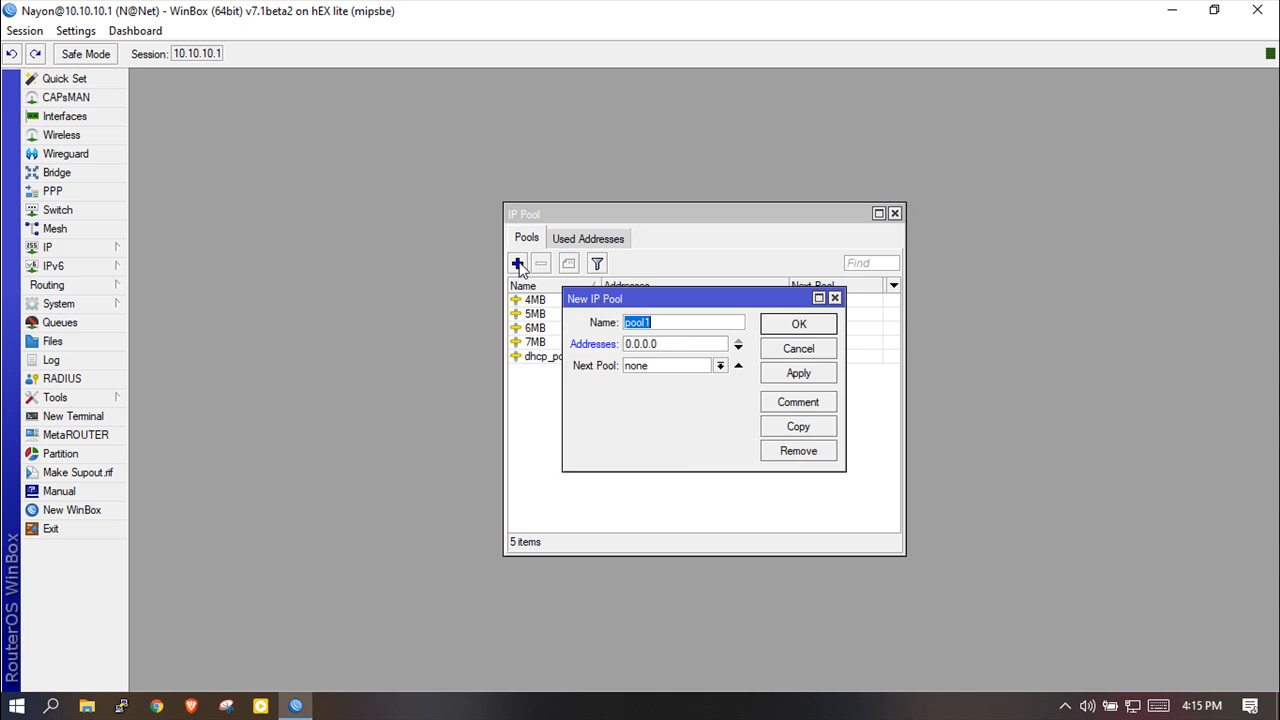
pyautogui.write('8MB')
pyautogui.press('Tab')
pyautogui.press('BackSpace')
pyautogui.write('192.168.8.2')
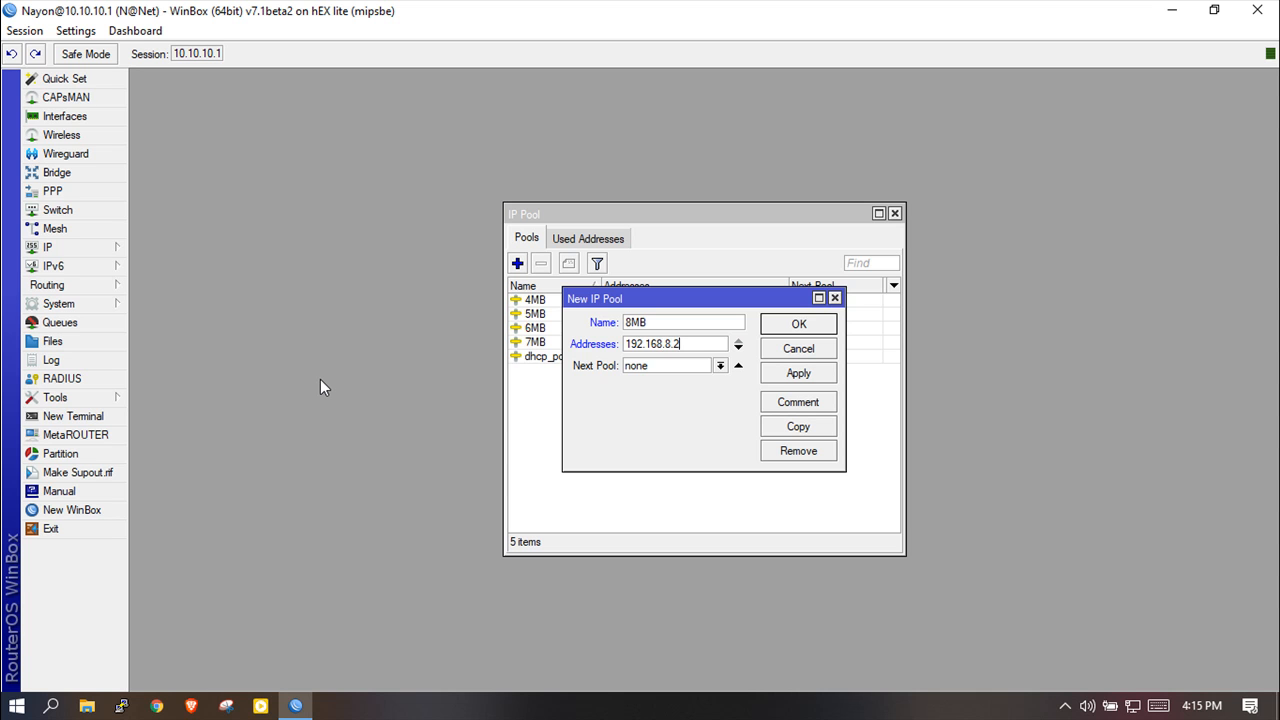
pyautogui.write('-1')
pyautogui.write('92.')
pyautogui.write('168')
pyautogui.write('.8')
pyautogui.write('.1')
pyautogui.write('2')
pyautogui.write('54')
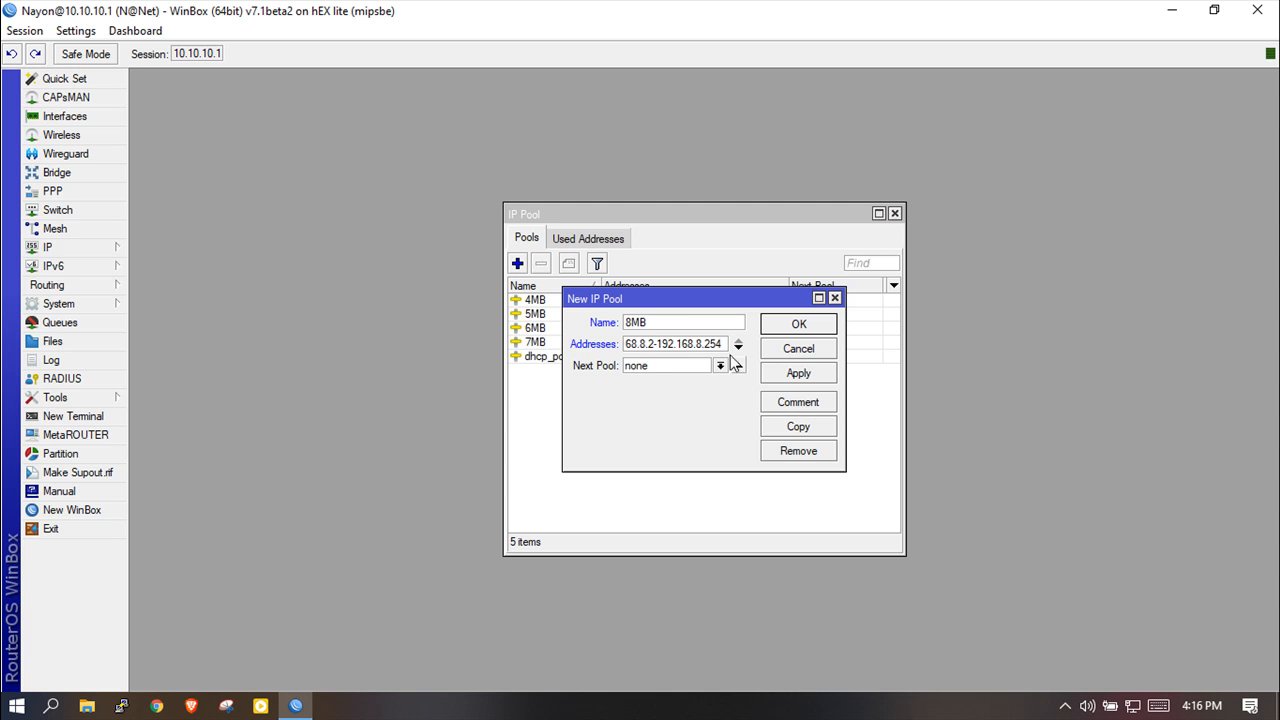
pyautogui.click(807, 376)
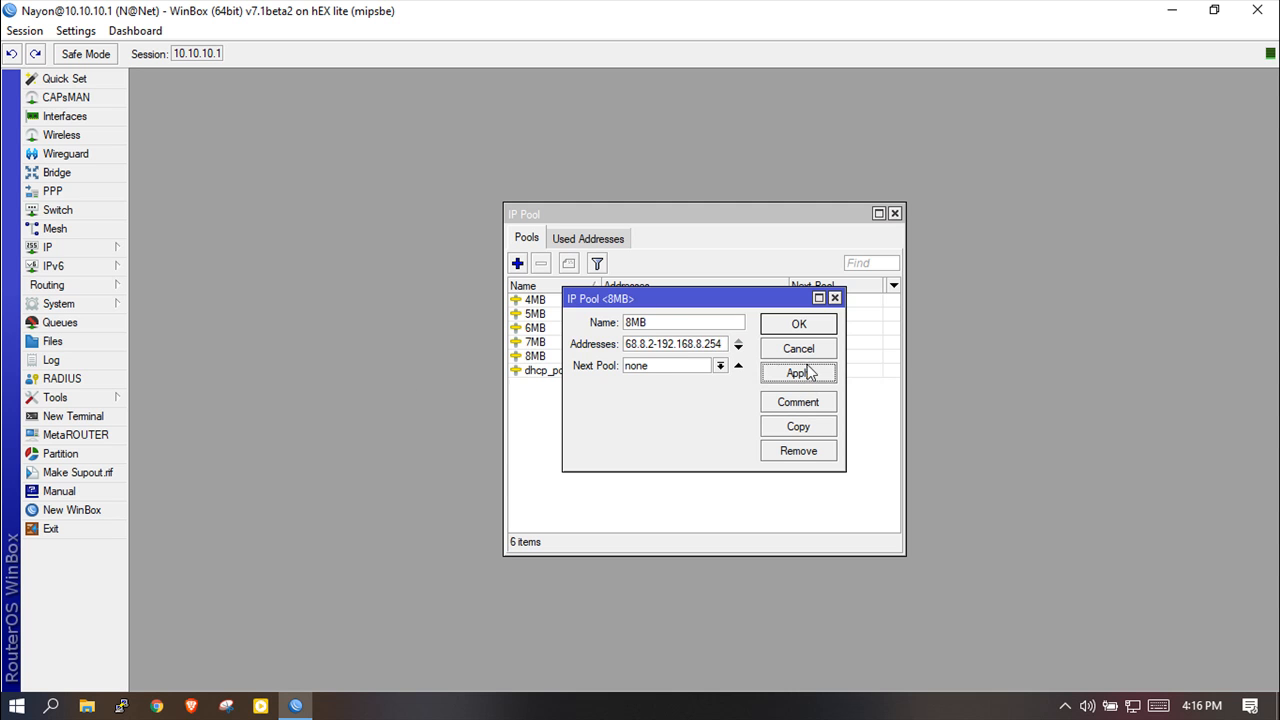
pyautogui.click(803, 326)
pyautogui.click(662, 358)
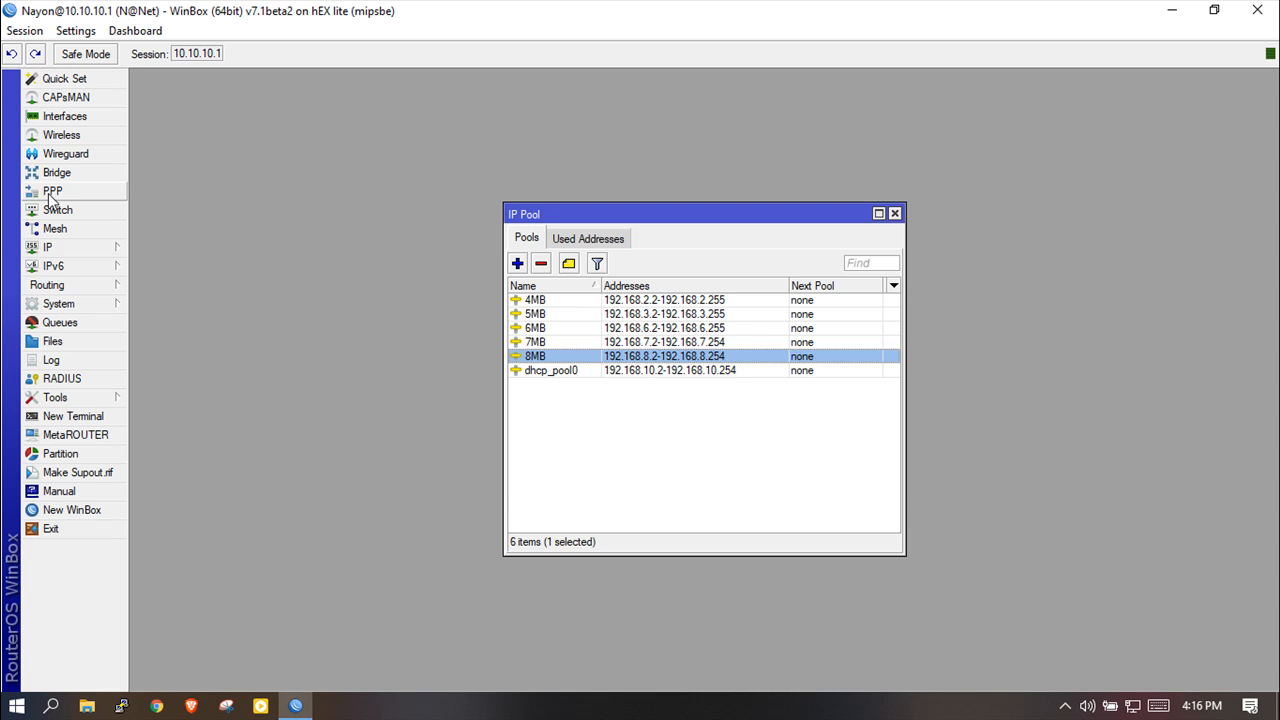
# In PPP's PPPoE Servers list, begin a new service and name it 8MB.
pyautogui.click(54, 194)
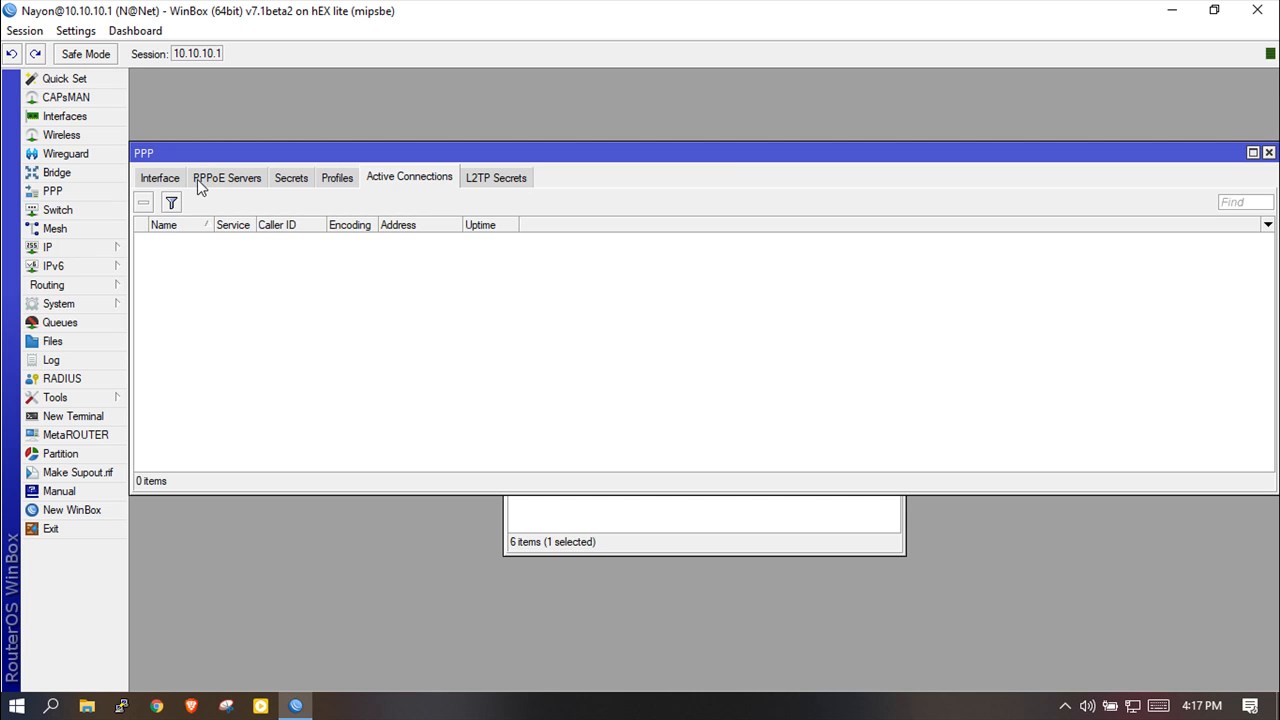
pyautogui.click(245, 177)
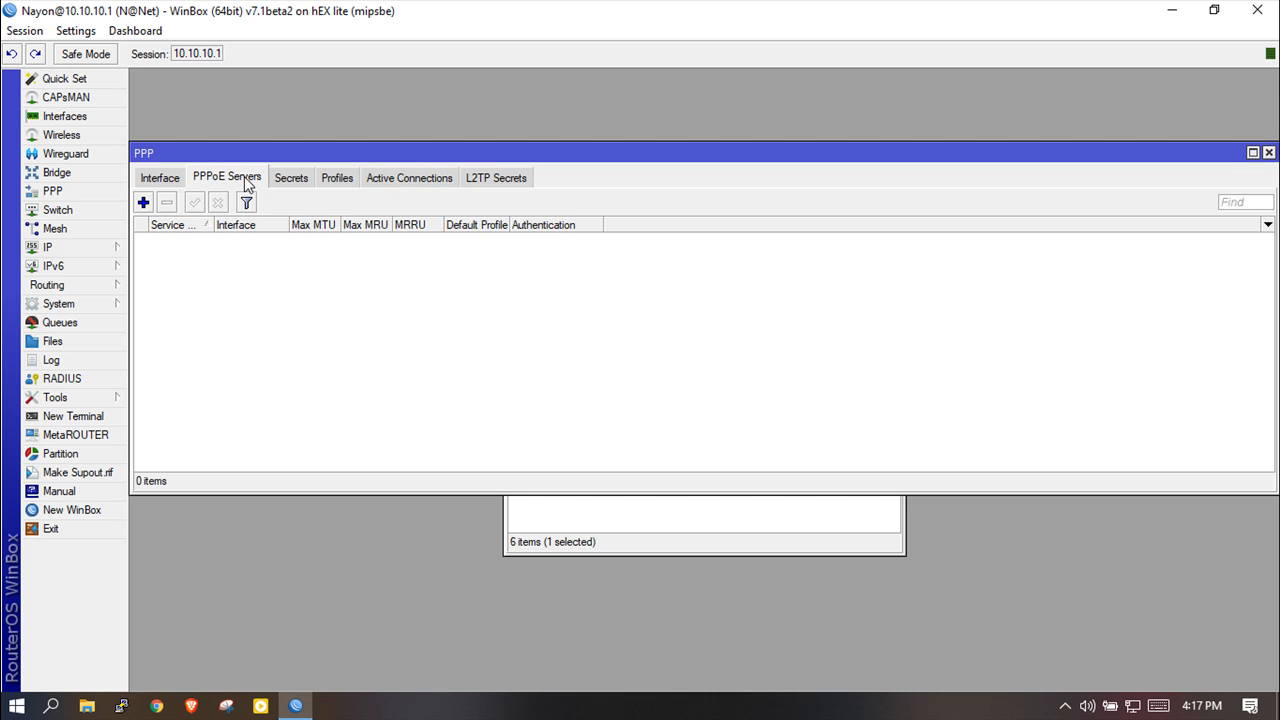
pyautogui.click(144, 203)
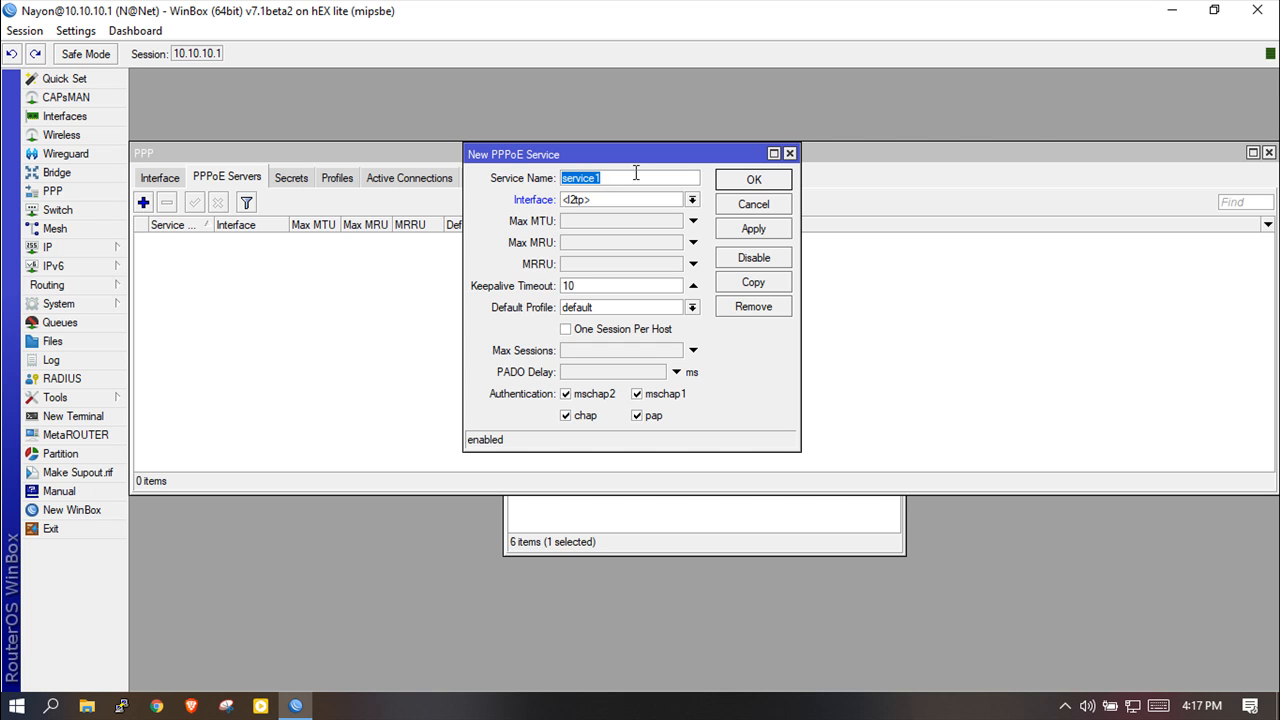
pyautogui.write('*MB')
pyautogui.press('BackSpace')
pyautogui.press('BackSpace')
pyautogui.press('BackSpace')
pyautogui.write('8MB')
pyautogui.press('BackSpace')
pyautogui.write('B')
# Bind the 8MB service to ether2-PC with One Session Per Host enabled, then save it.
pyautogui.click(692, 200)
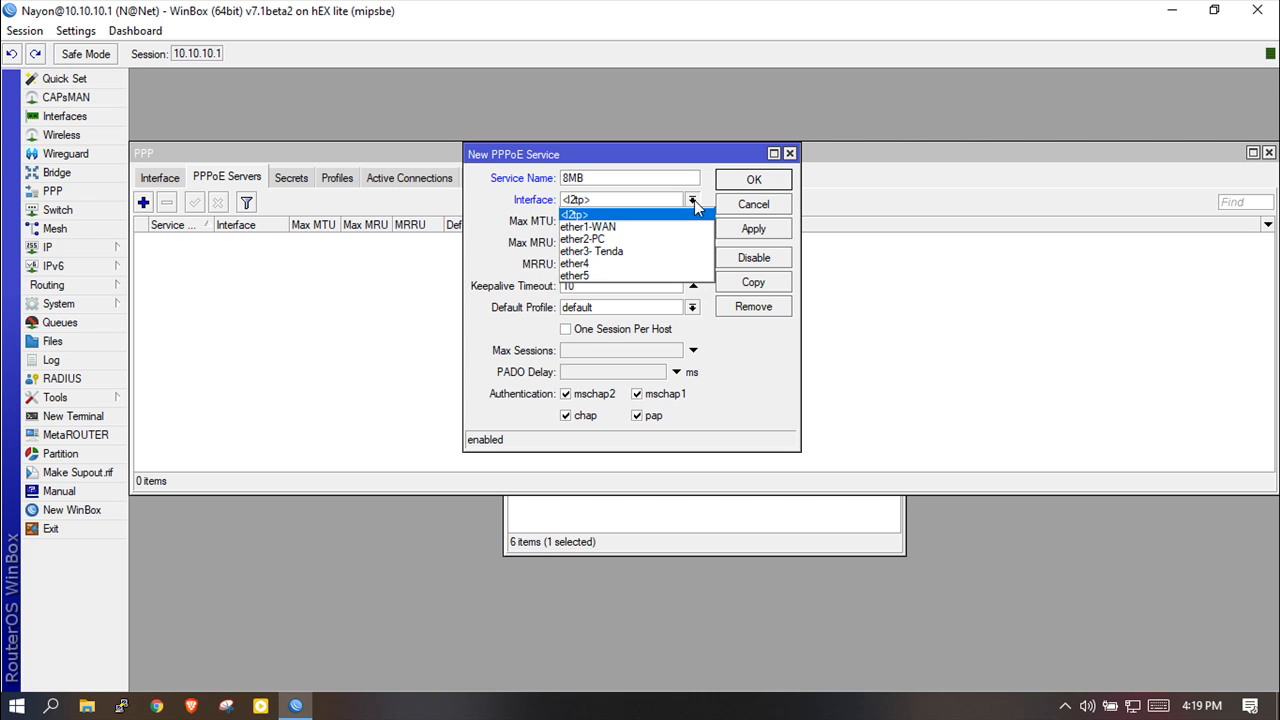
pyautogui.click(588, 240)
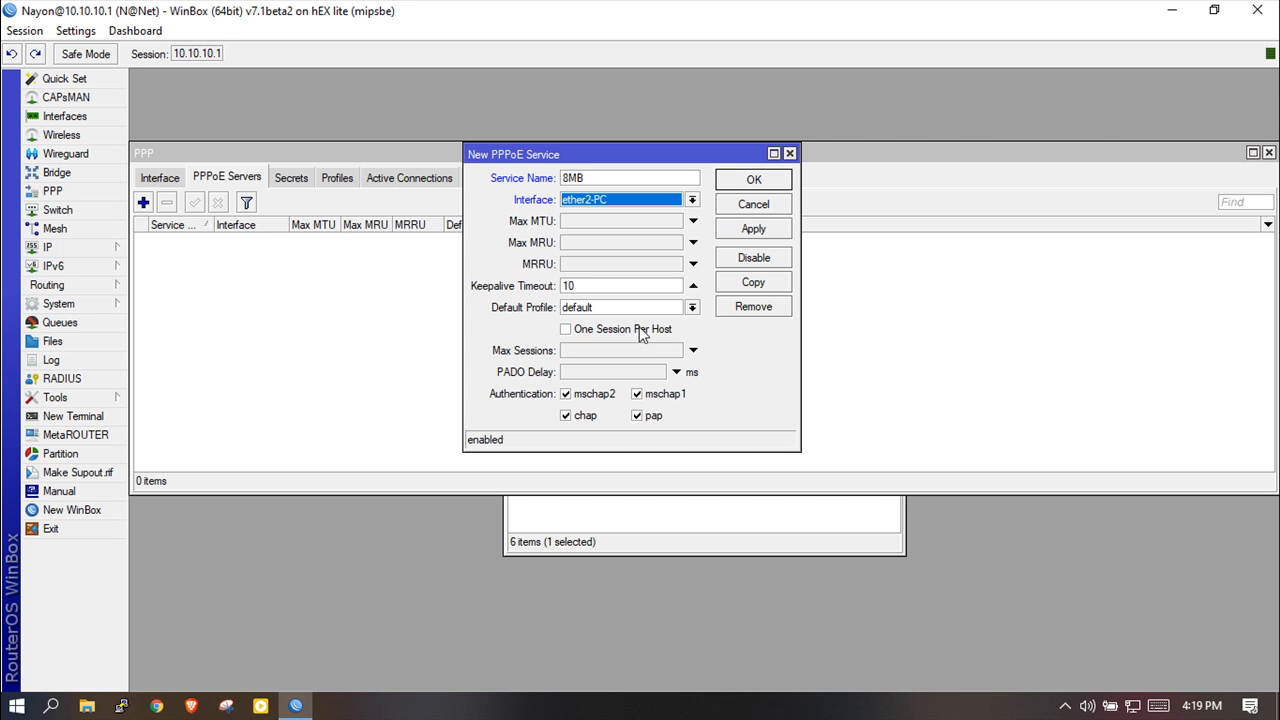
pyautogui.click(566, 331)
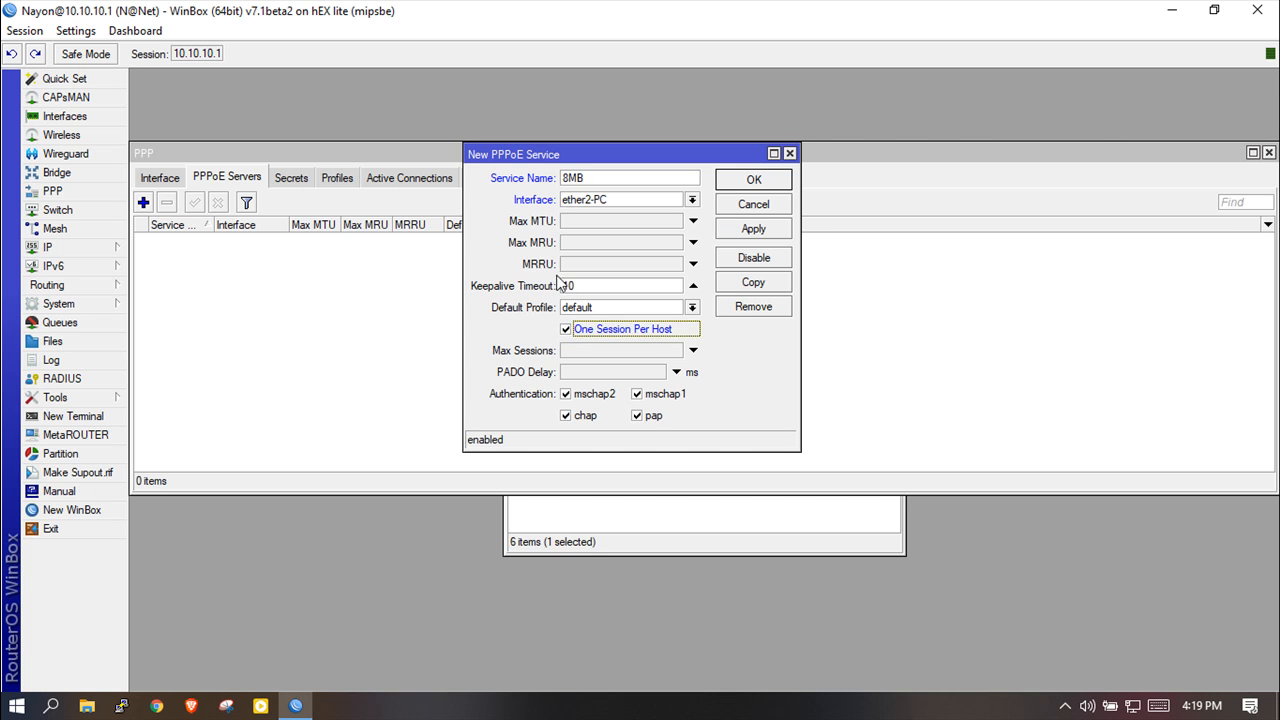
pyautogui.click(757, 229)
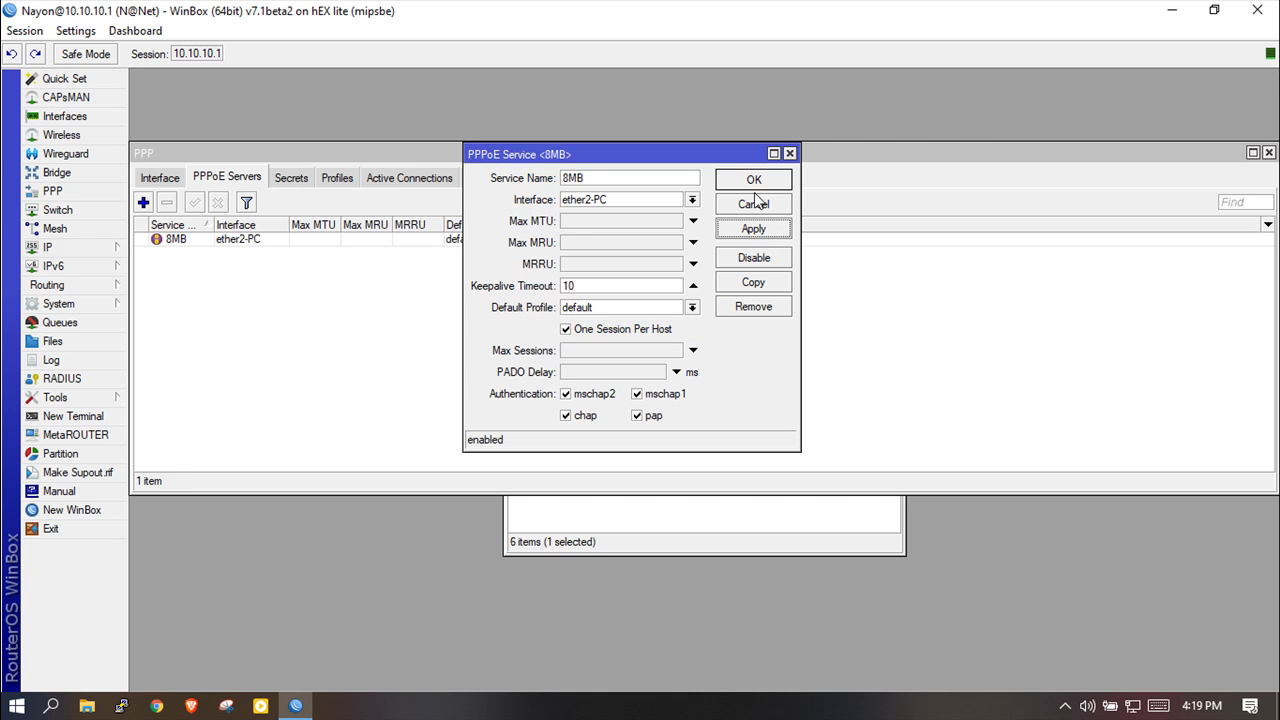
pyautogui.click(753, 179)
pyautogui.click(265, 243)
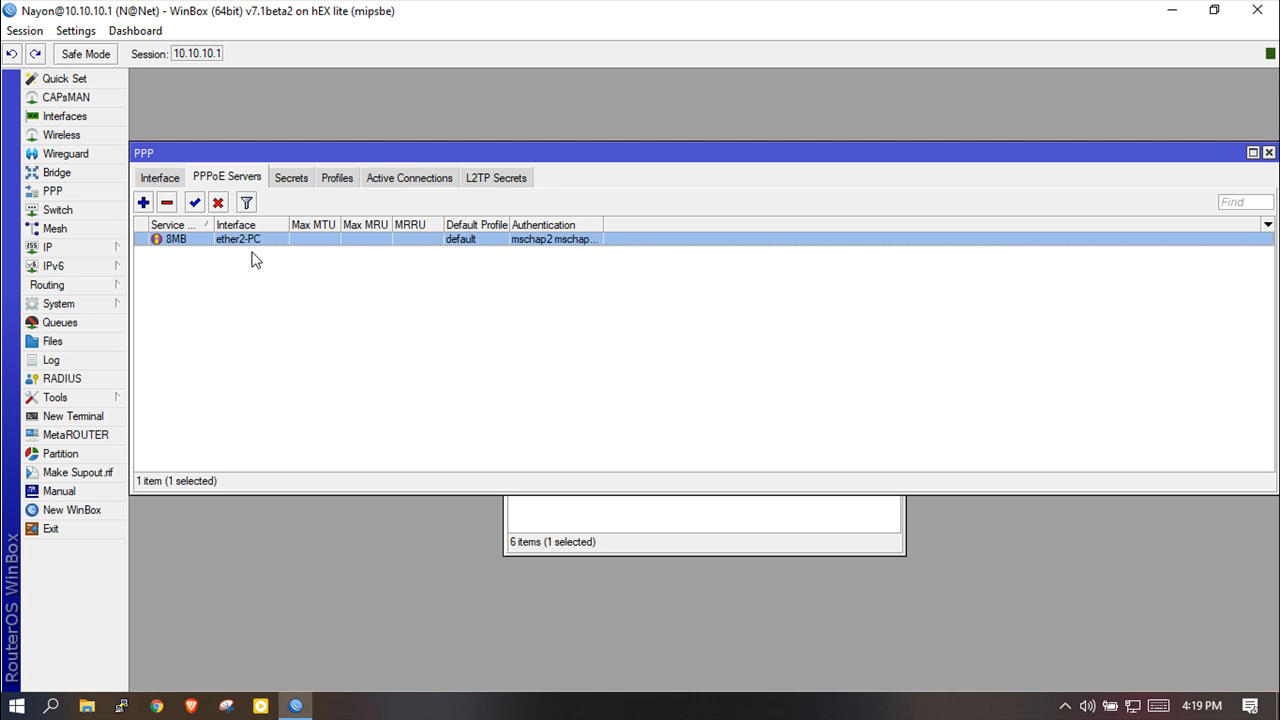
# Begin a new PPP profile named 8MB and select its Local Address field.
pyautogui.click(336, 181)
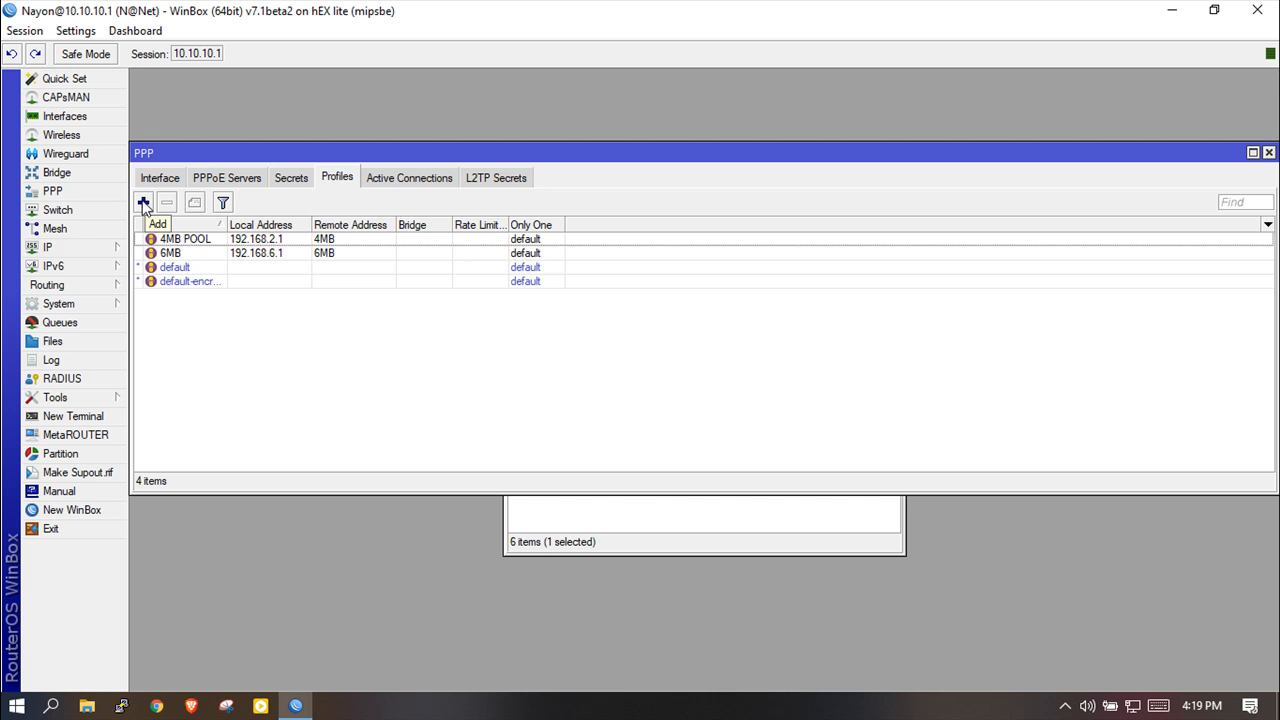
pyautogui.click(143, 204)
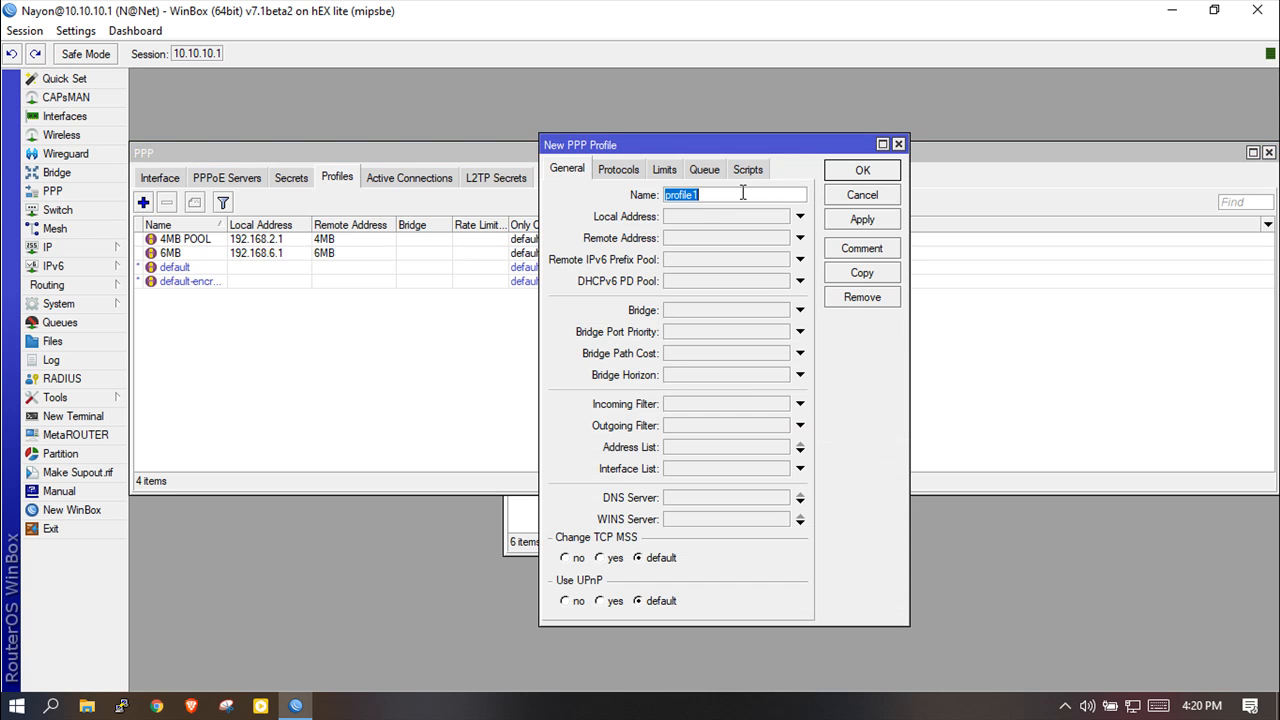
pyautogui.write('10')
pyautogui.press('BackSpace')
pyautogui.press('BackSpace')
pyautogui.write('8MB')
pyautogui.click(705, 216)
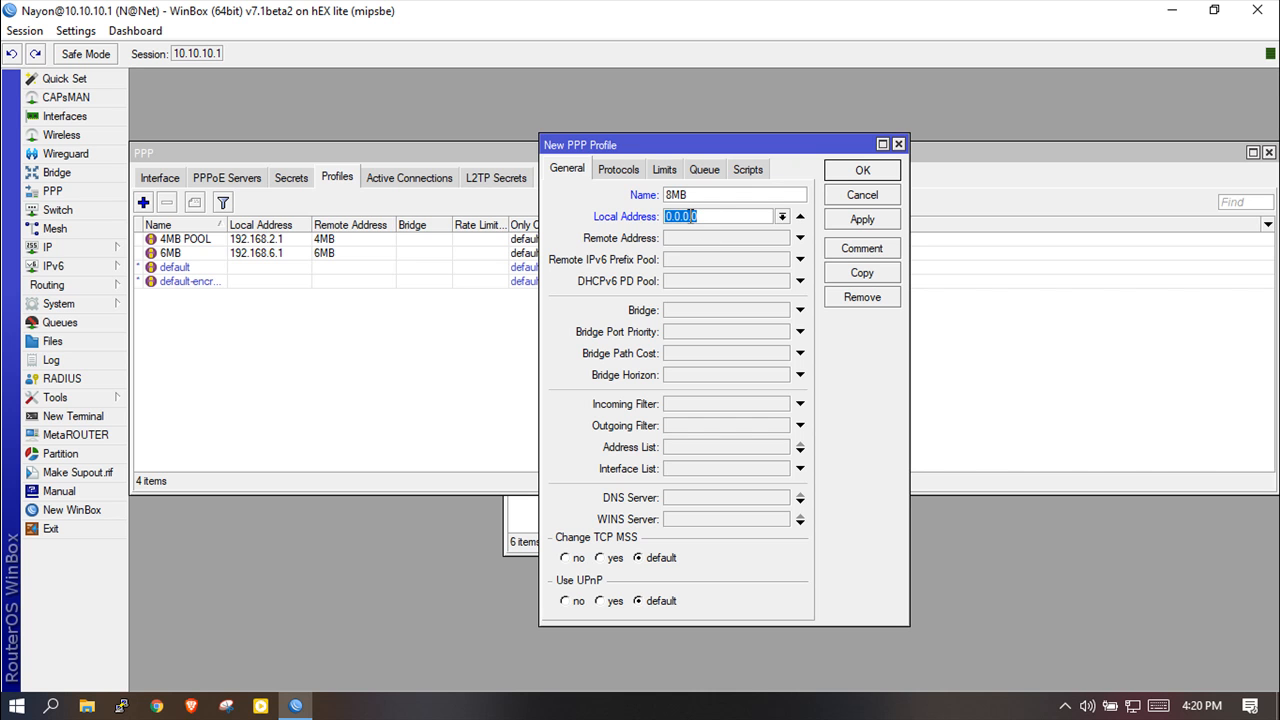
pyautogui.click(80, 247)
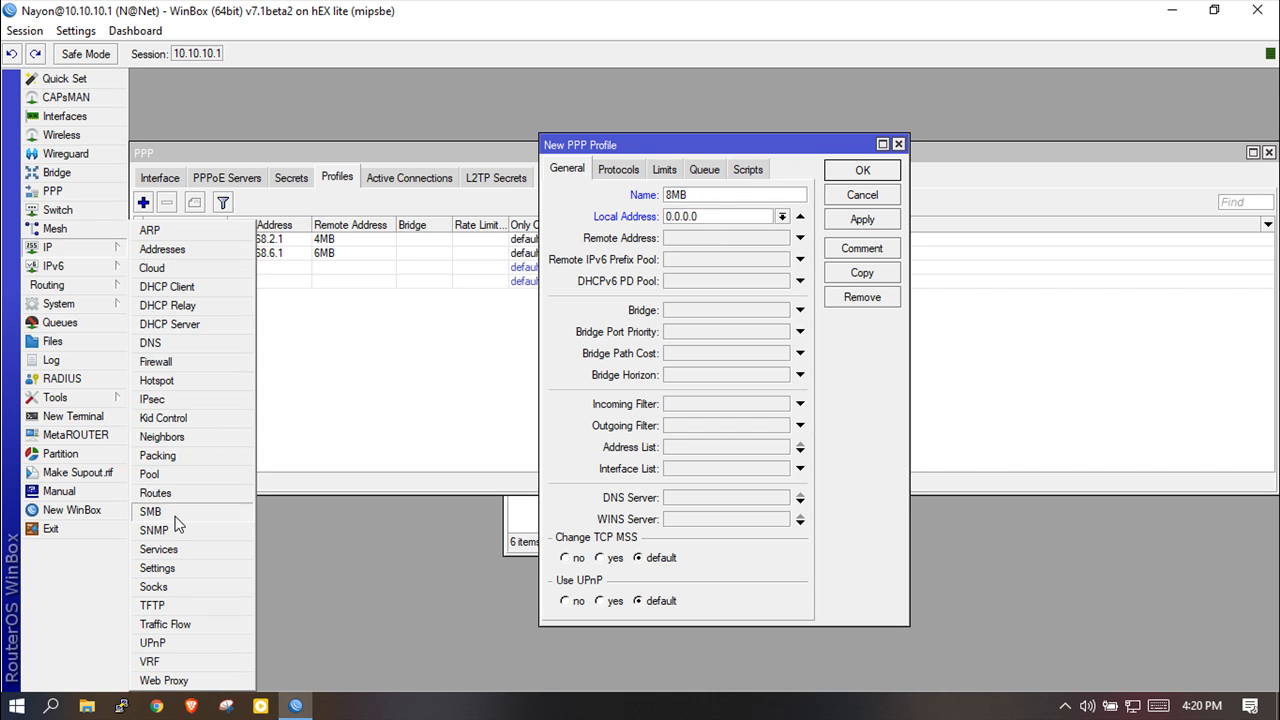
pyautogui.click(176, 476)
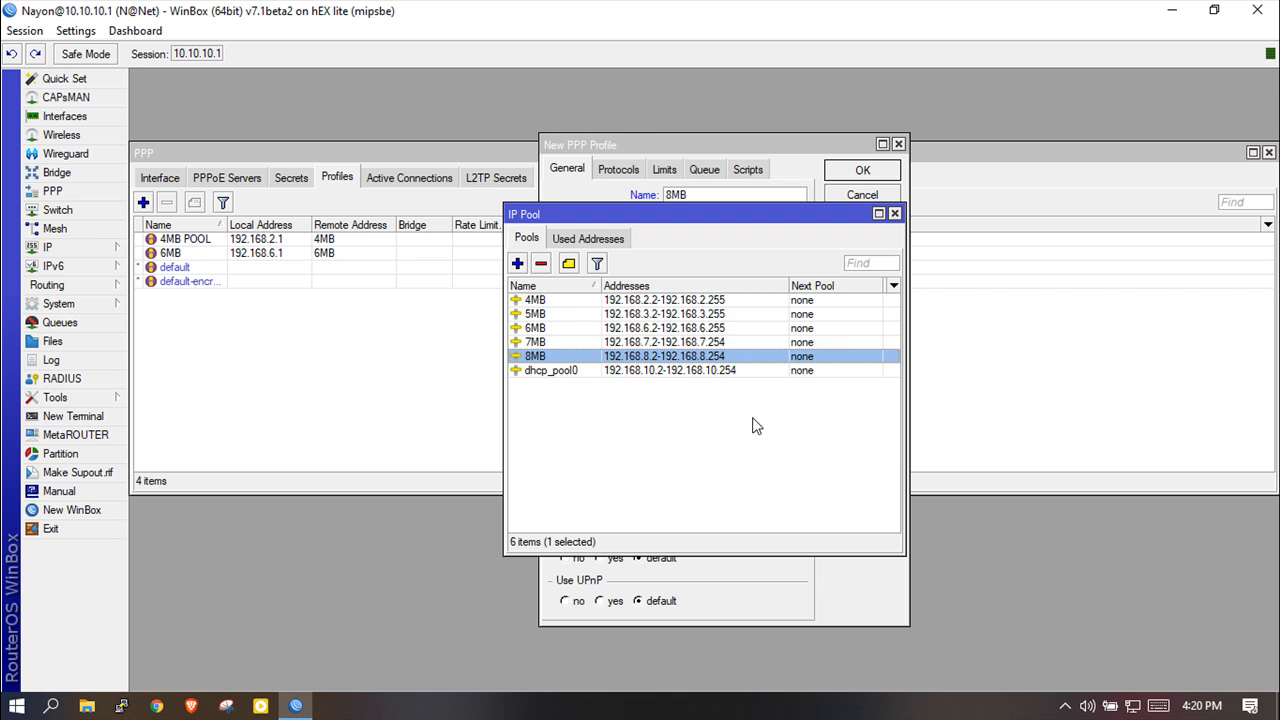
pyautogui.doubleClick(648, 356)
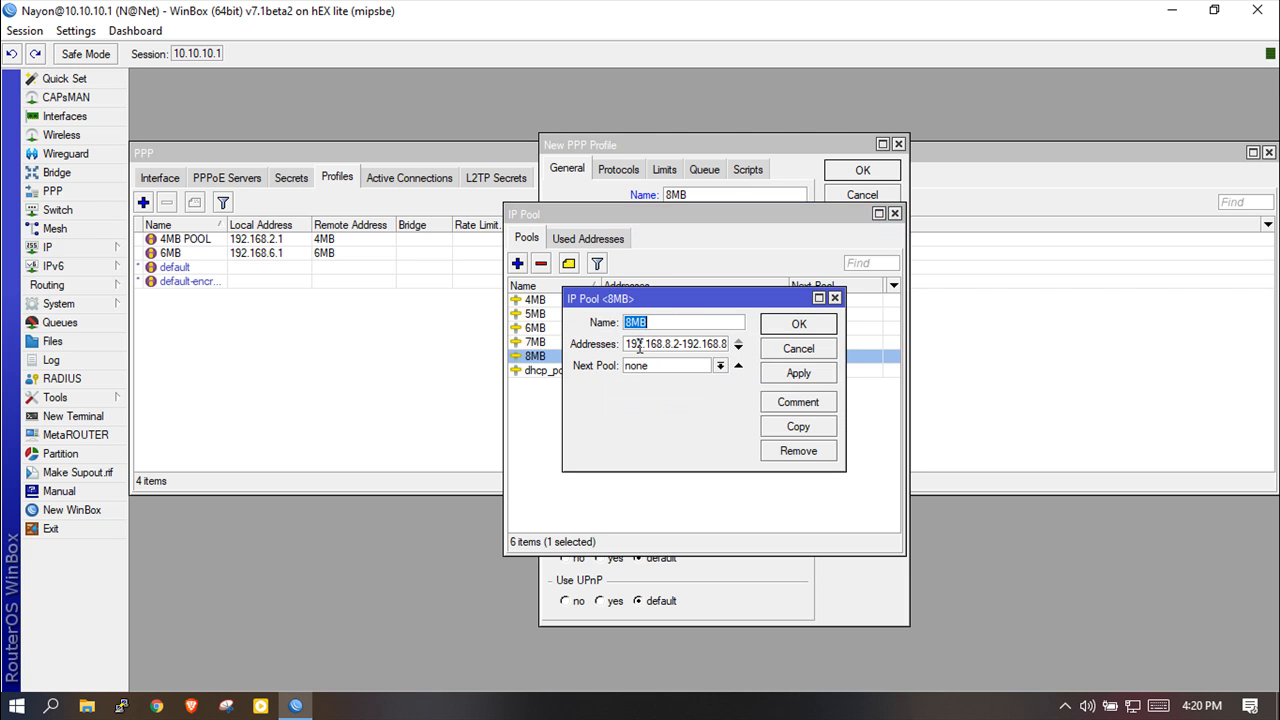
pyautogui.moveTo(626, 344); pyautogui.dragTo(726, 343)
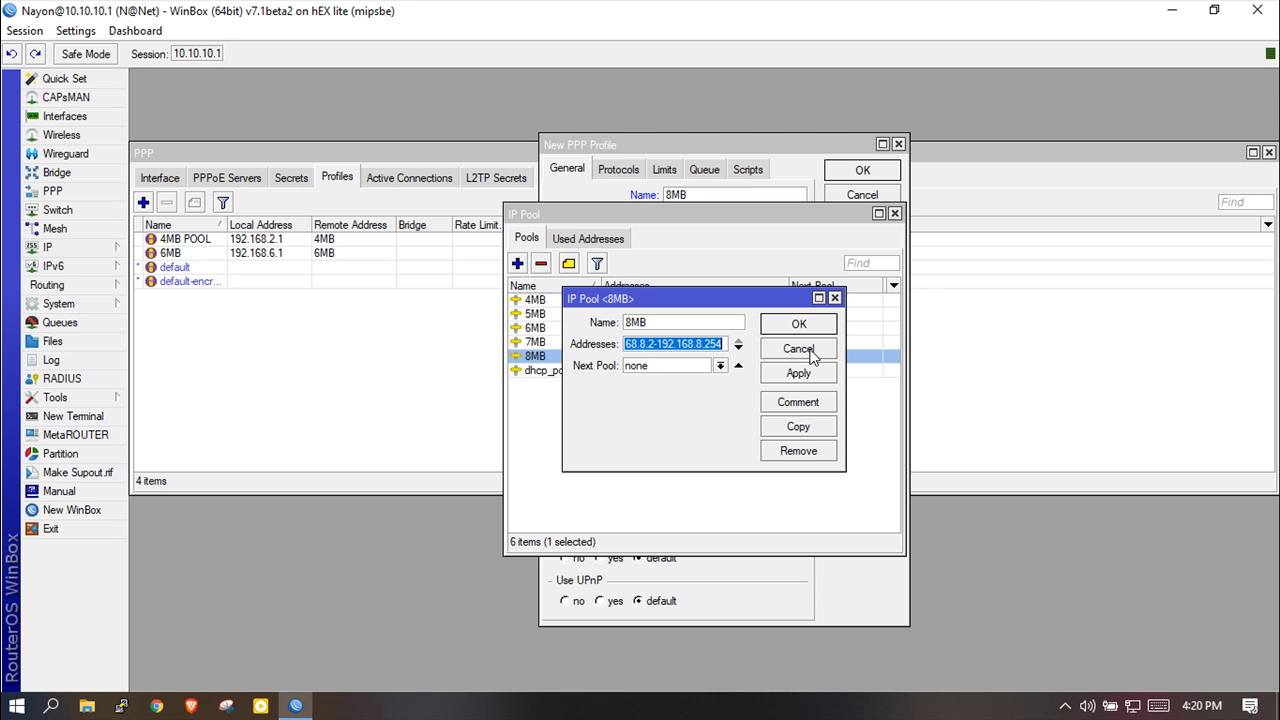
pyautogui.click(813, 355)
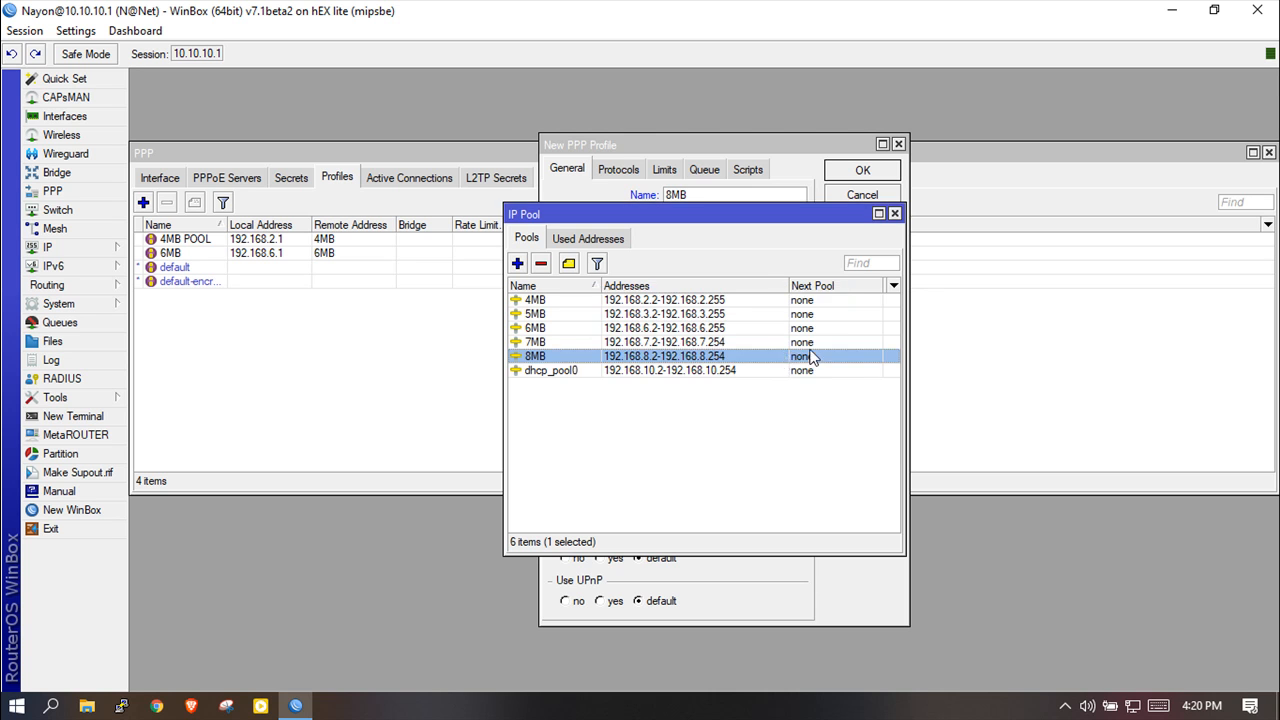
pyautogui.click(894, 214)
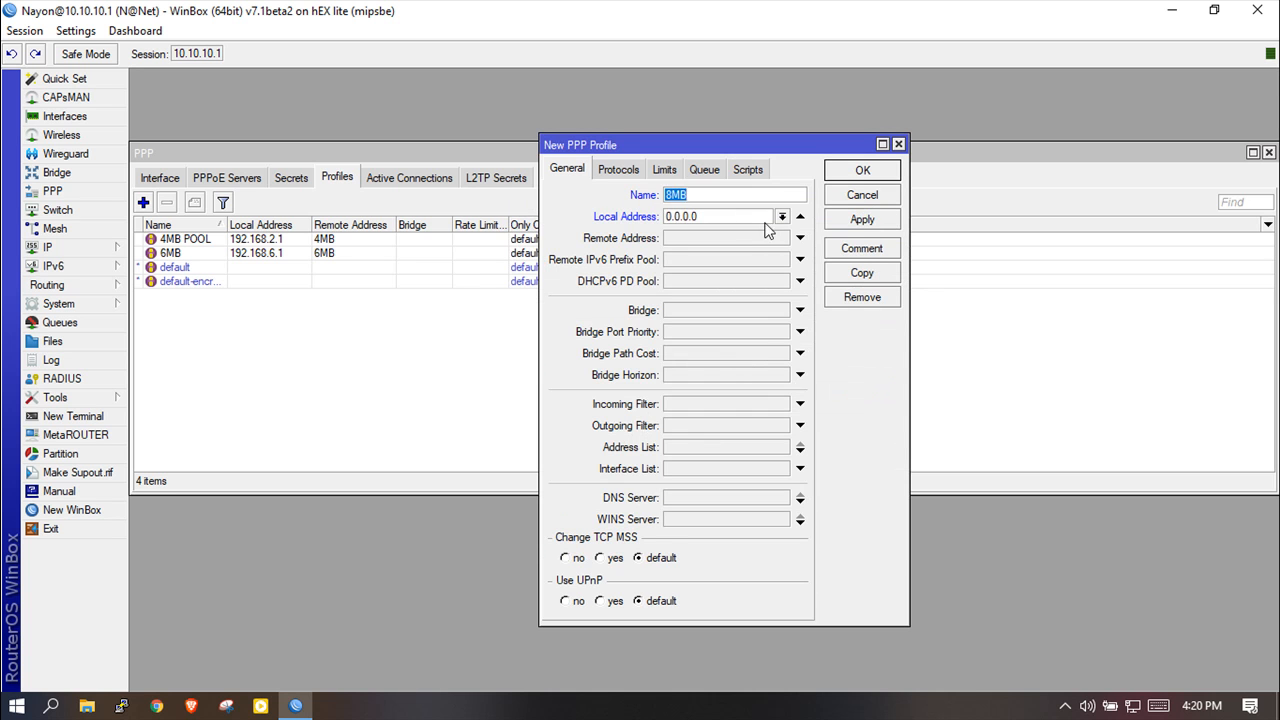
# Give the 8MB profile local address 192.168.8.1 and remote addresses from the 8MB pool.
pyautogui.doubleClick(720, 216)
pyautogui.write('109')
pyautogui.press('BackSpace')
pyautogui.press('BackSpace')
pyautogui.write('92.168.8.1')
pyautogui.click(745, 238)
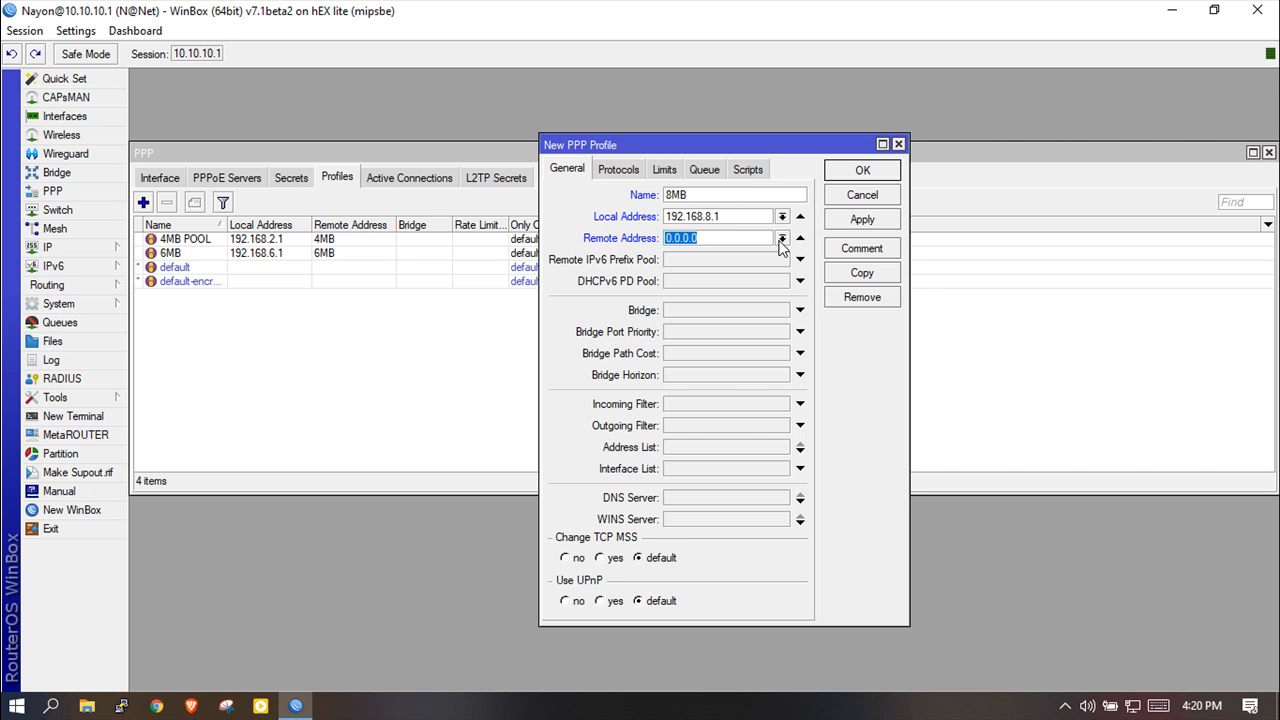
pyautogui.click(782, 238)
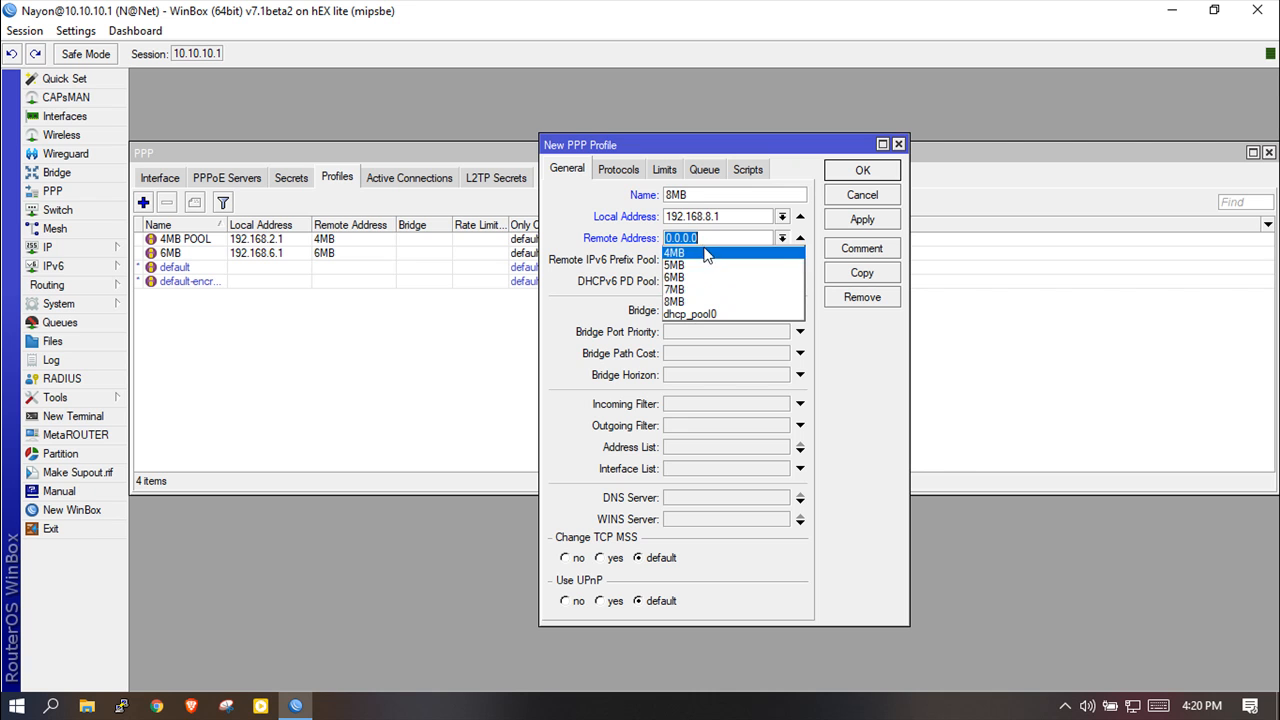
pyautogui.click(680, 303)
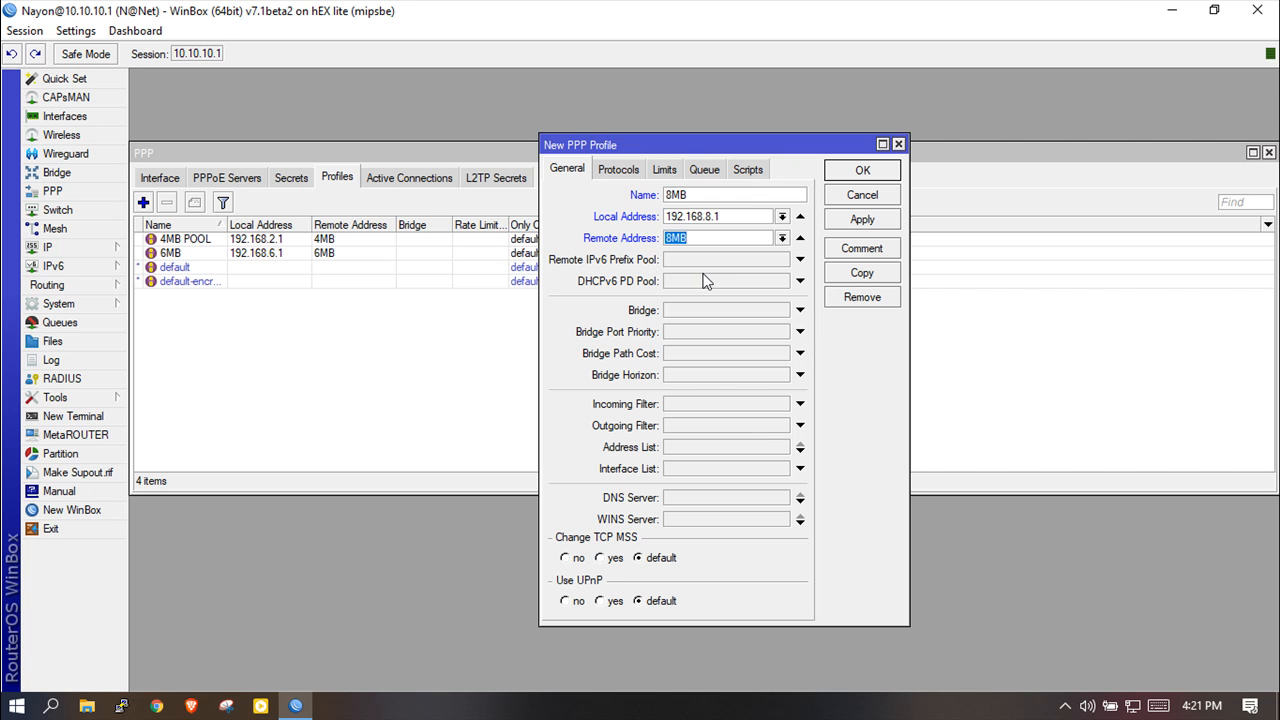
pyautogui.click(713, 496)
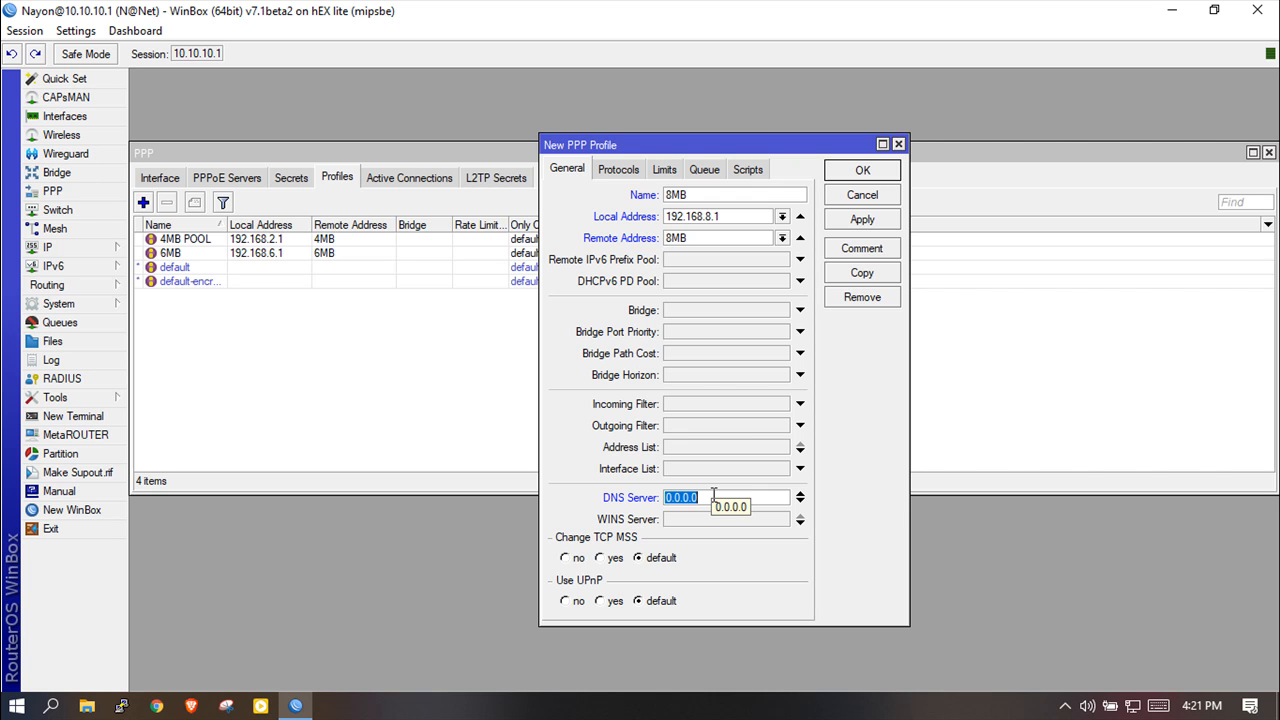
# Add DNS servers 10.100.90.3 and 8.8.8.8 to the 8MB profile and save it.
pyautogui.write('1')
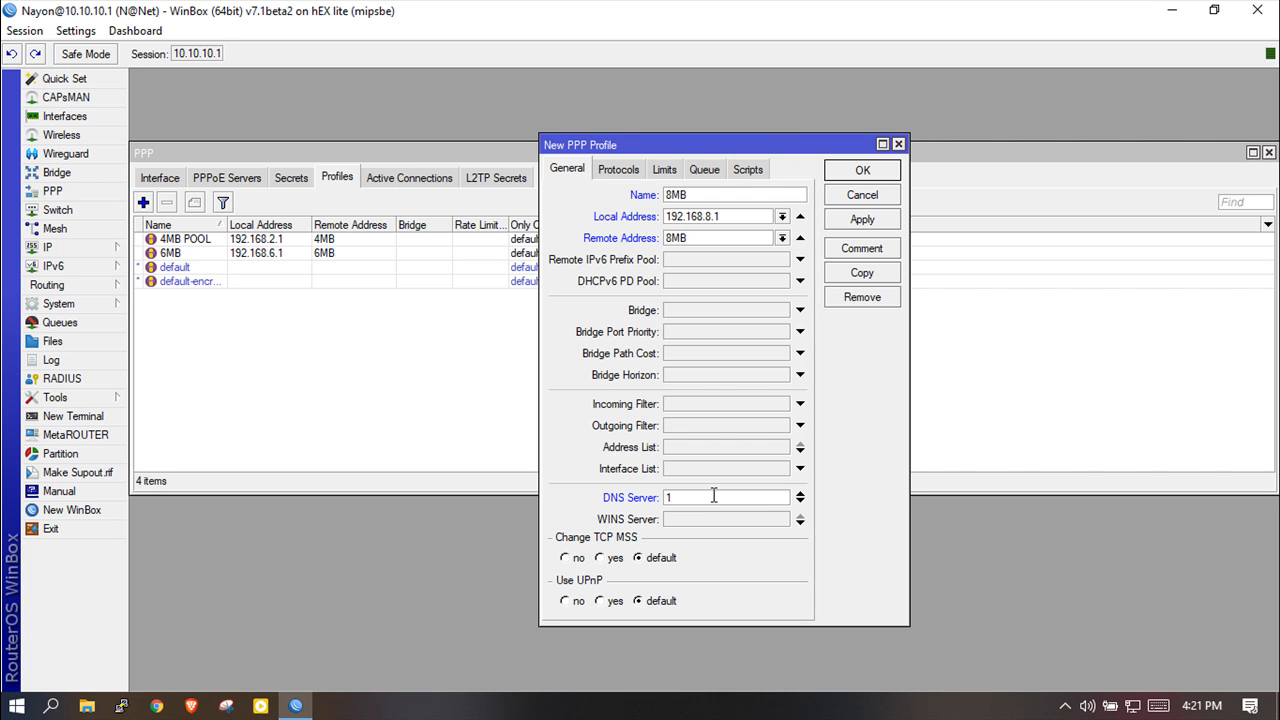
pyautogui.write('0.100.90.3')
pyautogui.click(800, 501)
pyautogui.write('8')
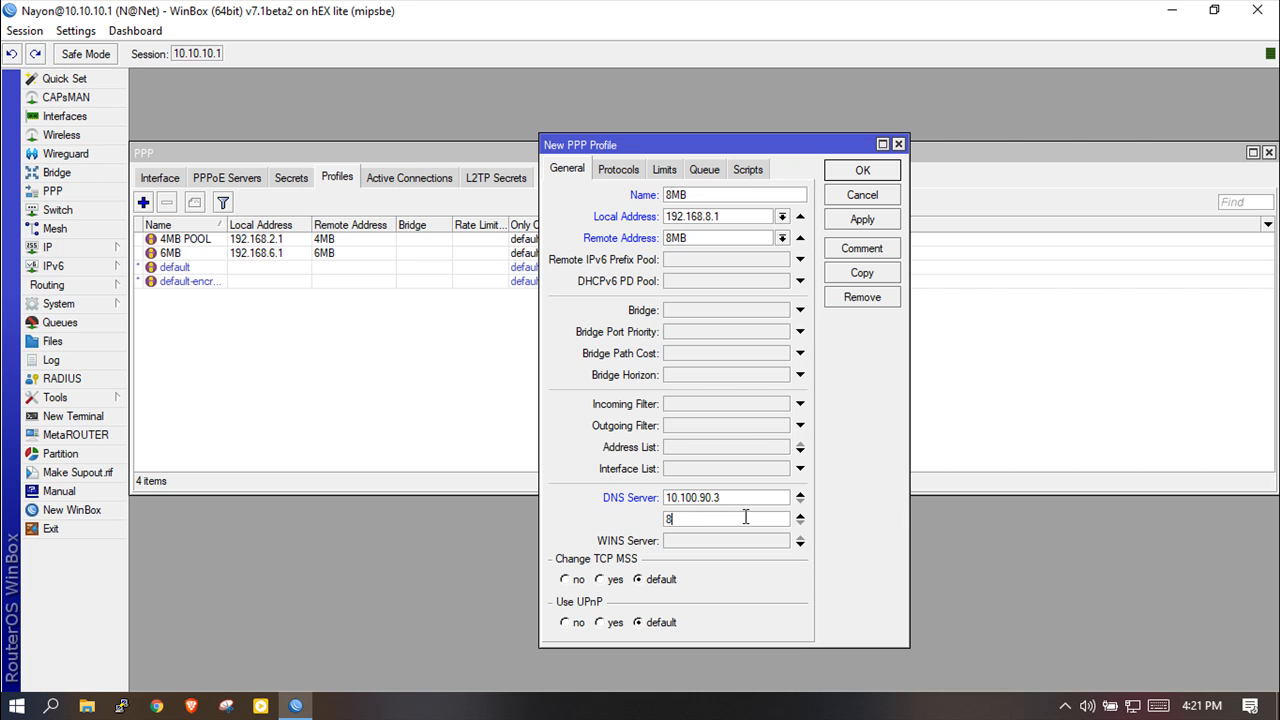
pyautogui.write('.8.8.8')
pyautogui.click(865, 222)
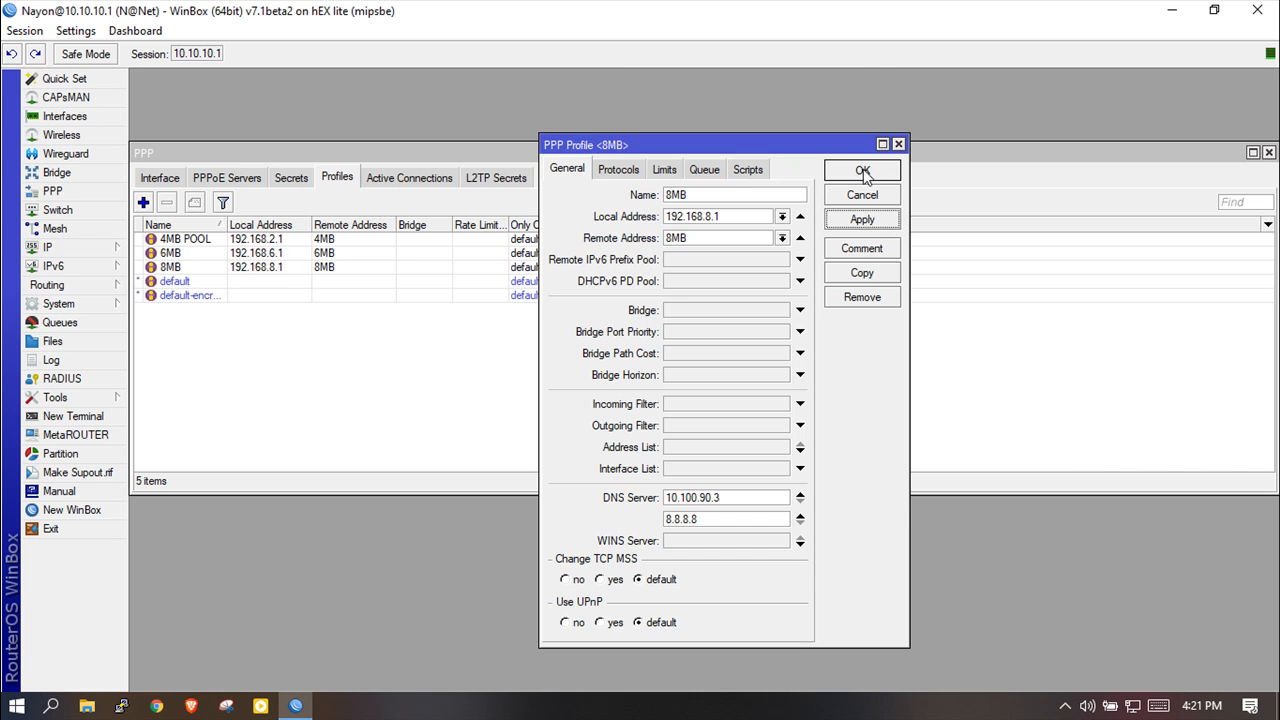
pyautogui.click(863, 170)
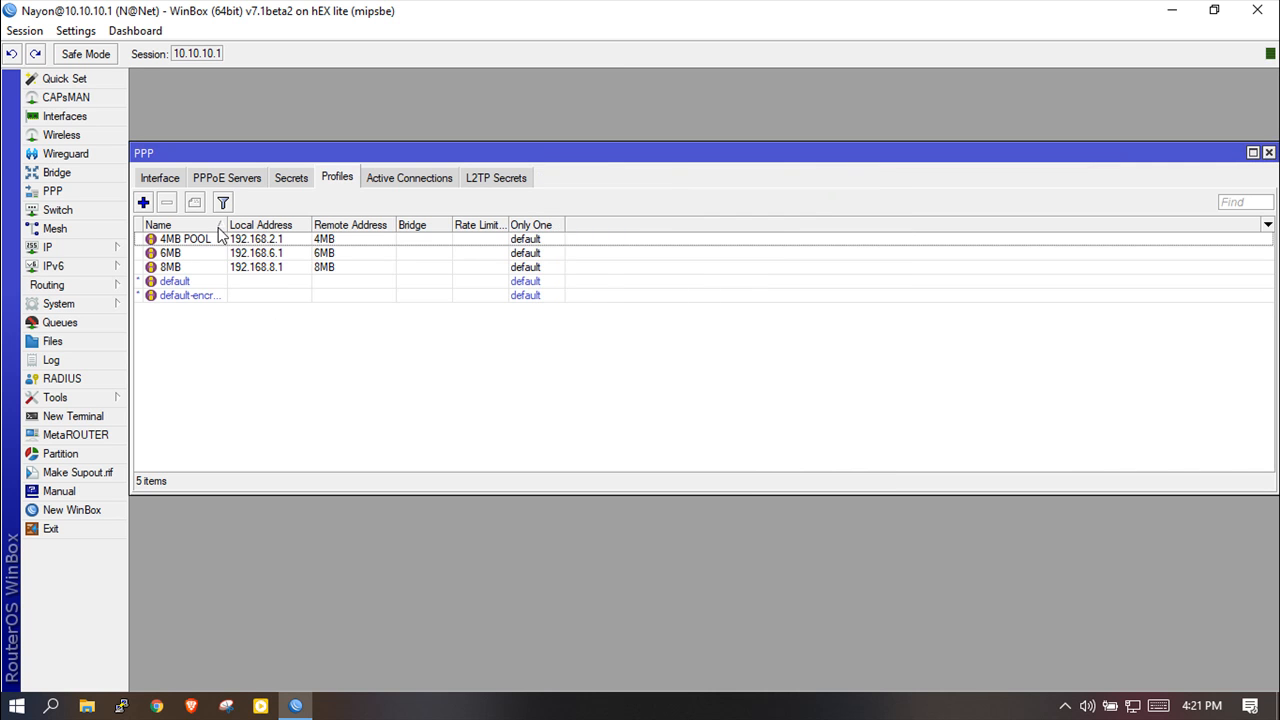
# Review the PPPoE Servers and Profiles lists, then begin a new secret from the Secrets list.
pyautogui.click(215, 177)
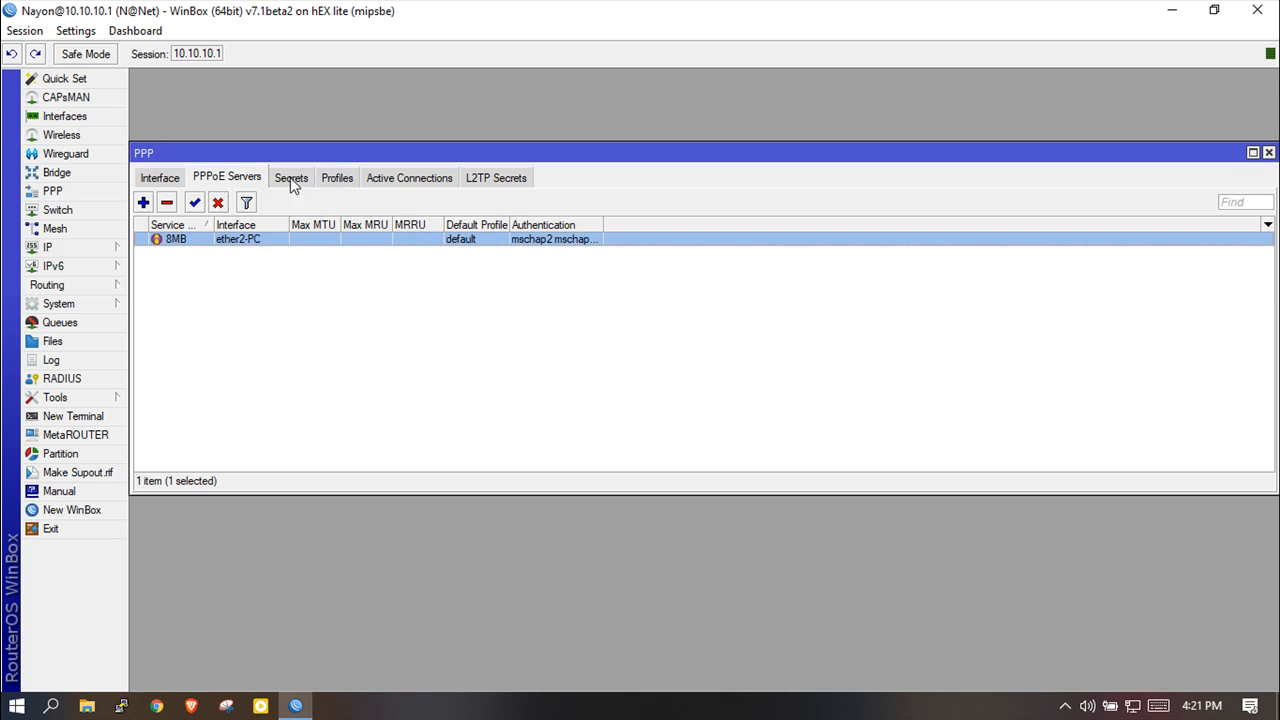
pyautogui.click(343, 182)
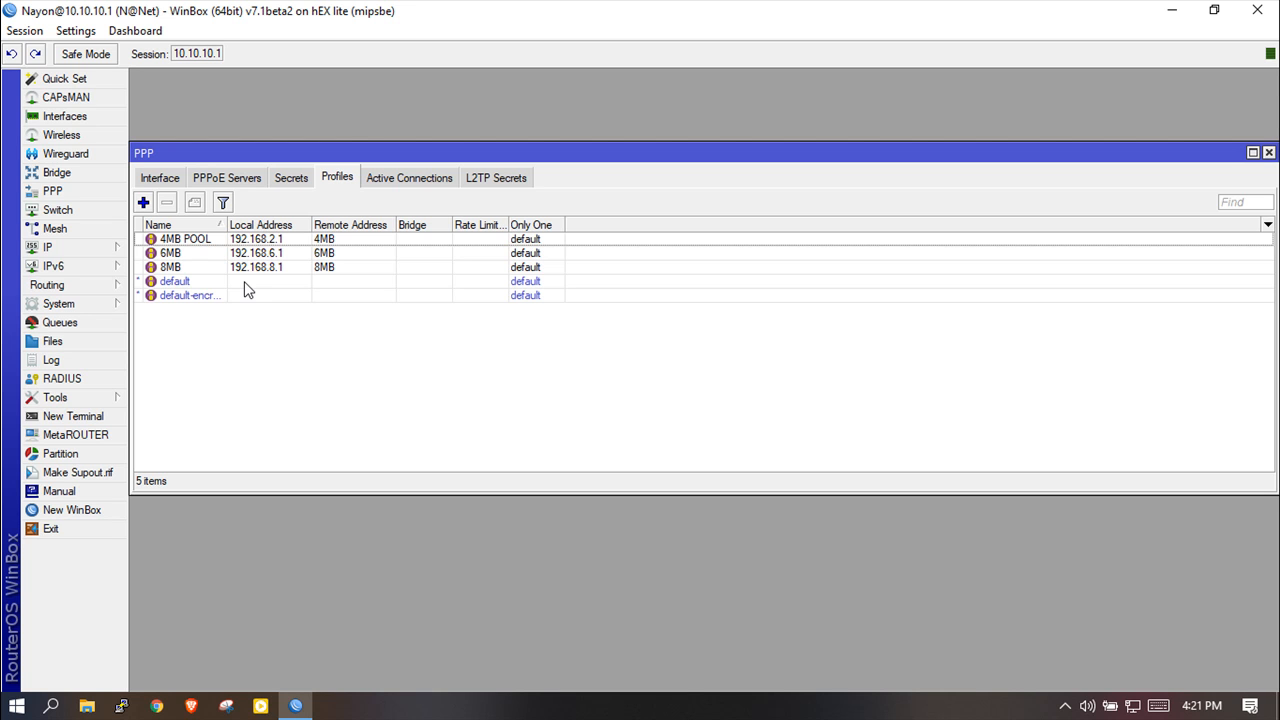
pyautogui.click(292, 180)
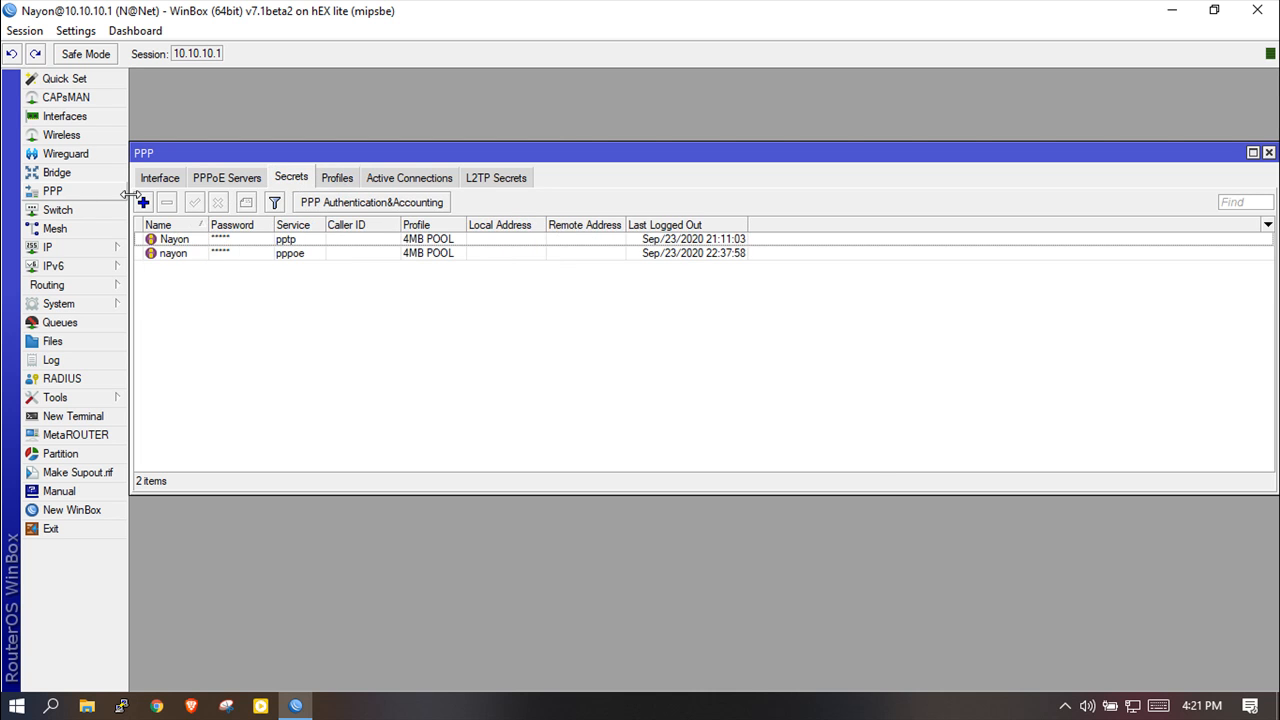
pyautogui.click(143, 202)
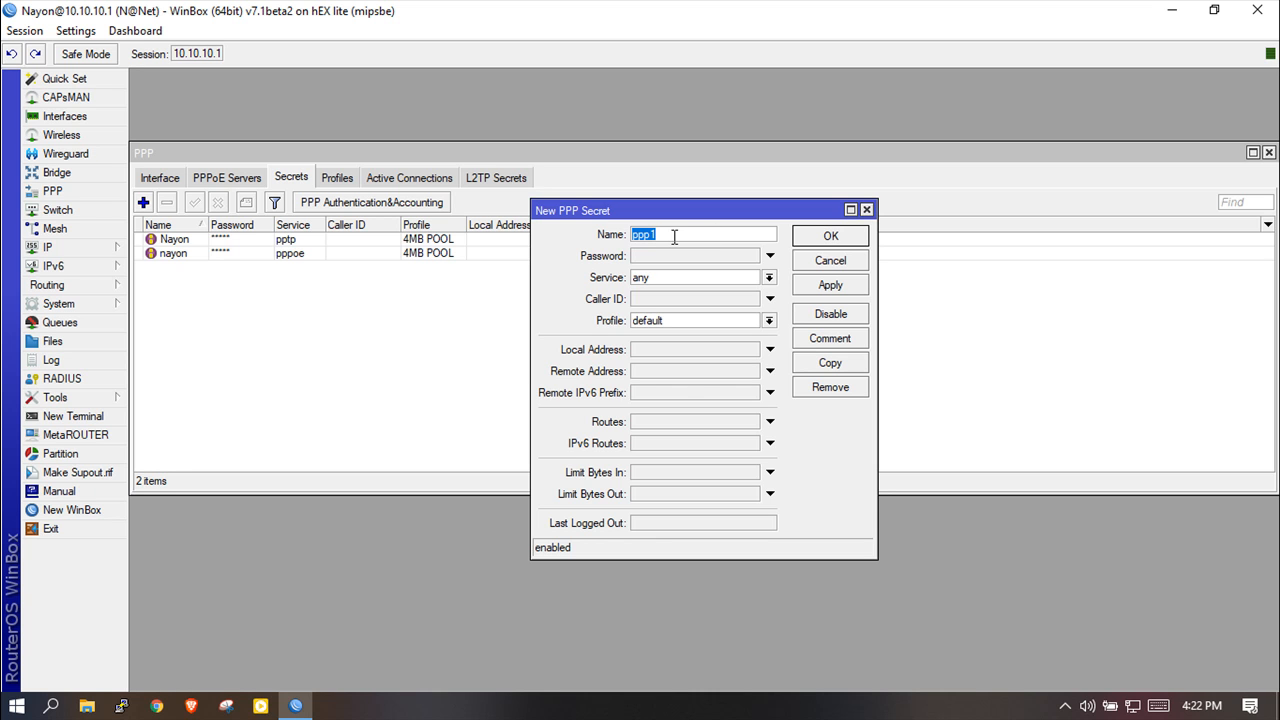
# Create a secret with the user name and password, service pppoe and profile 8MB, and save it.
pyautogui.press('BackSpace')
pyautogui.write('sham')
pyautogui.click(660, 256)
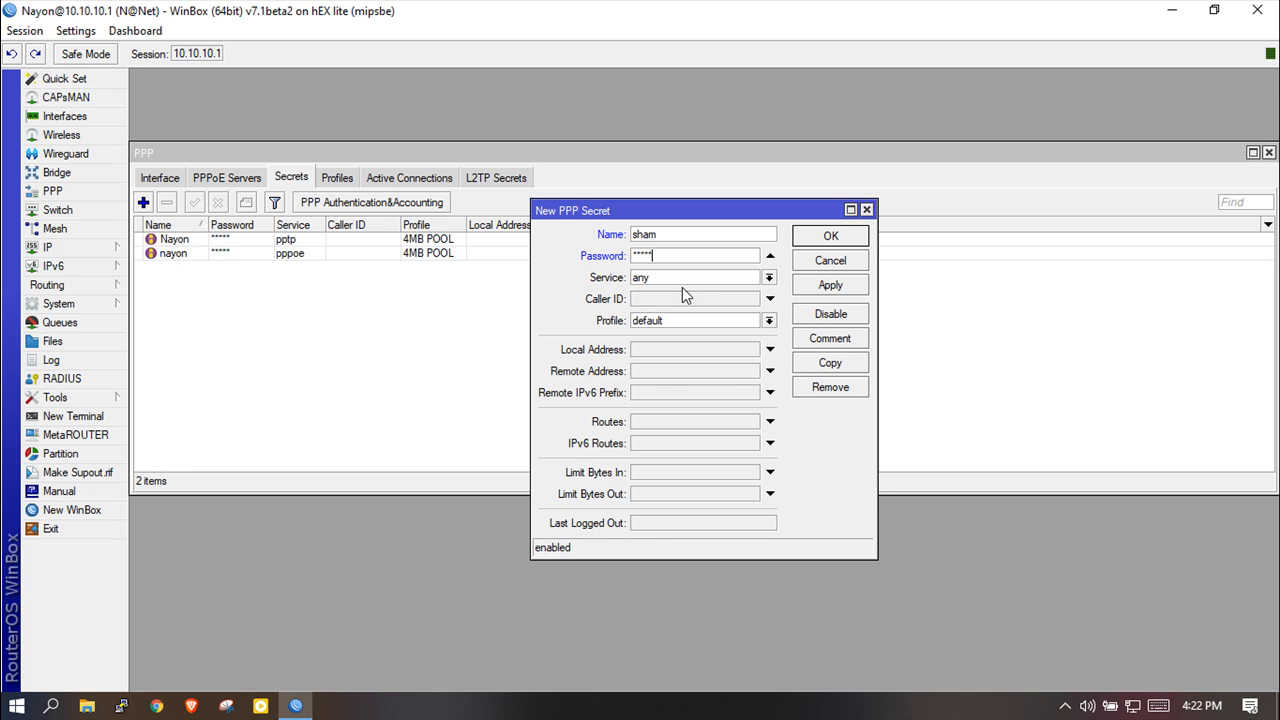
pyautogui.click(770, 280)
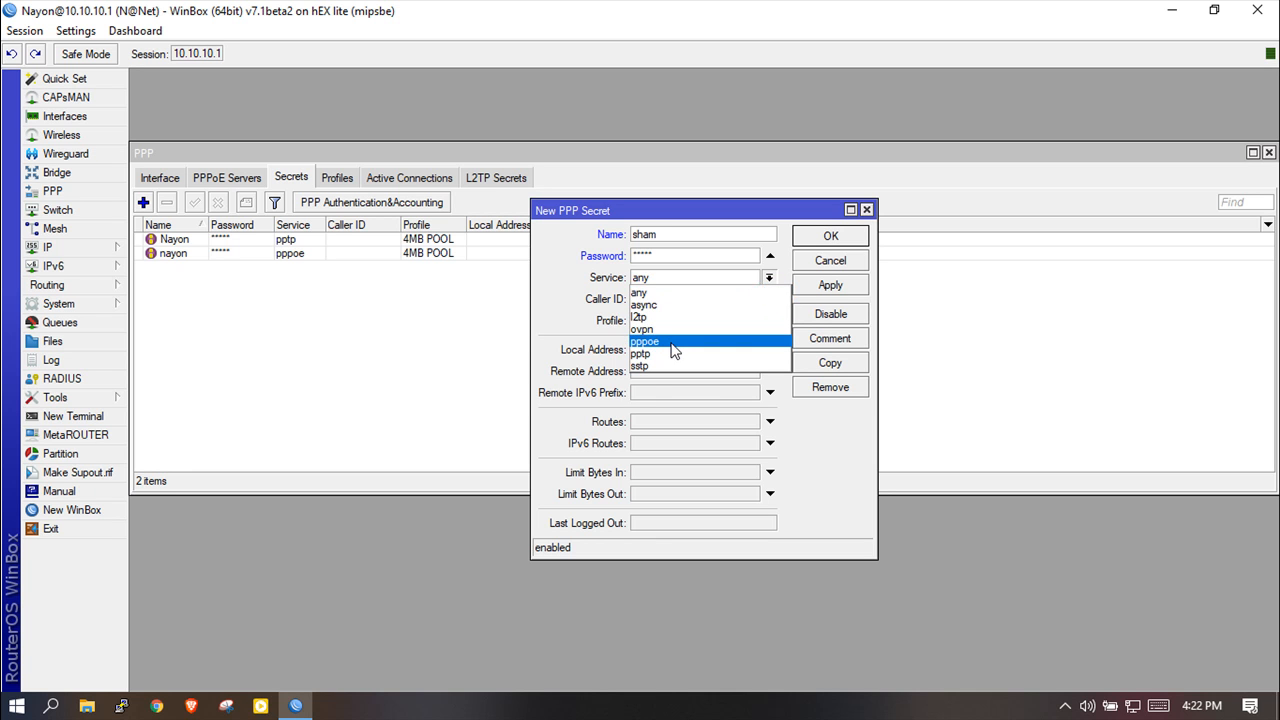
pyautogui.click(673, 343)
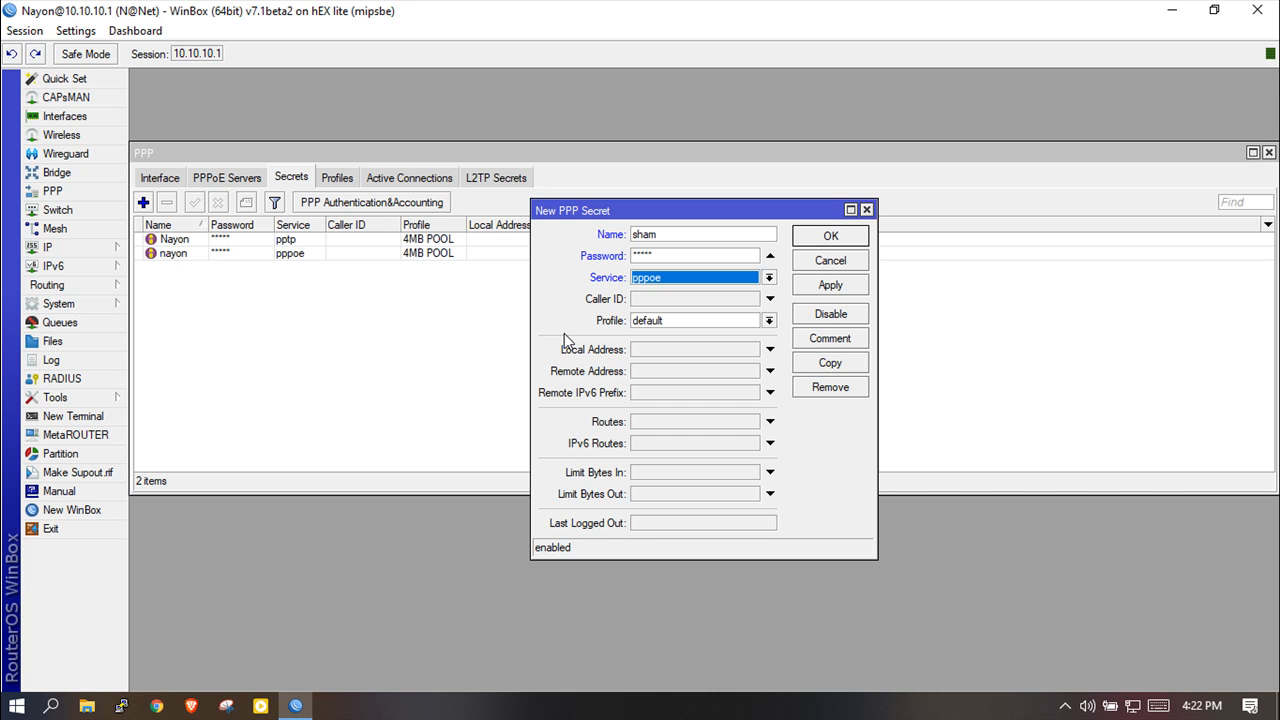
pyautogui.click(769, 321)
pyautogui.click(657, 360)
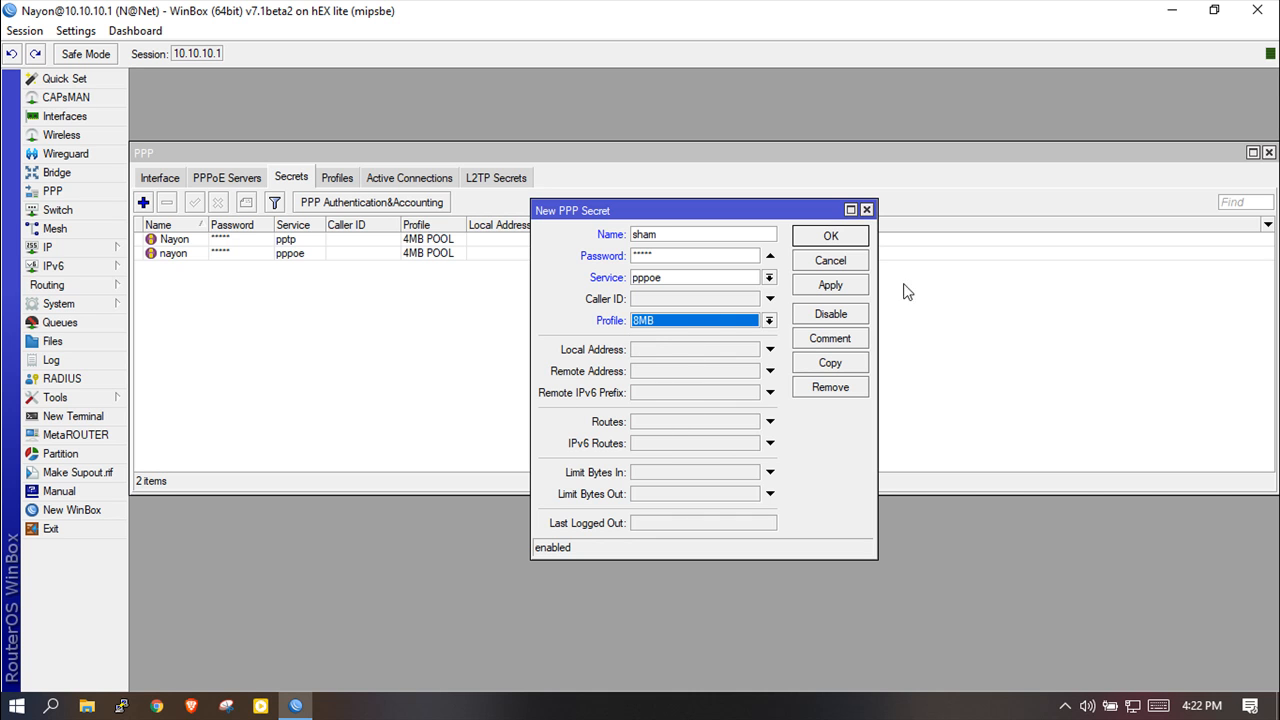
pyautogui.click(830, 286)
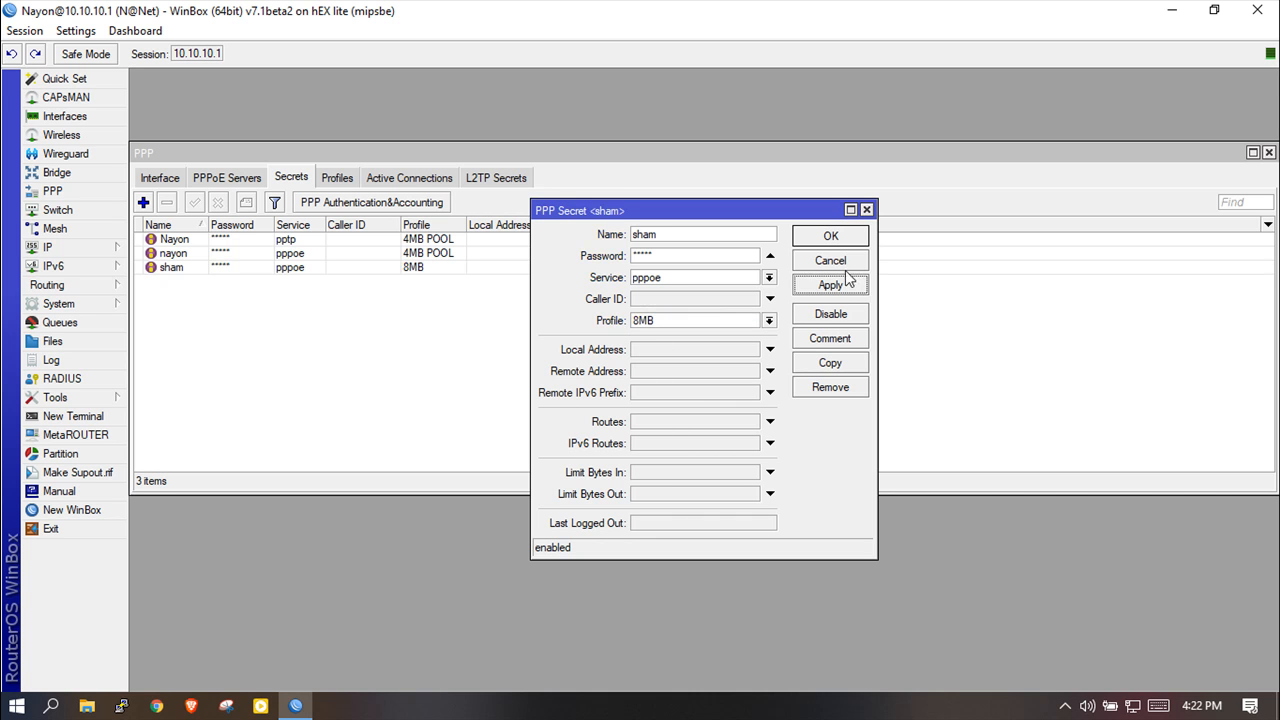
pyautogui.click(830, 236)
pyautogui.click(416, 273)
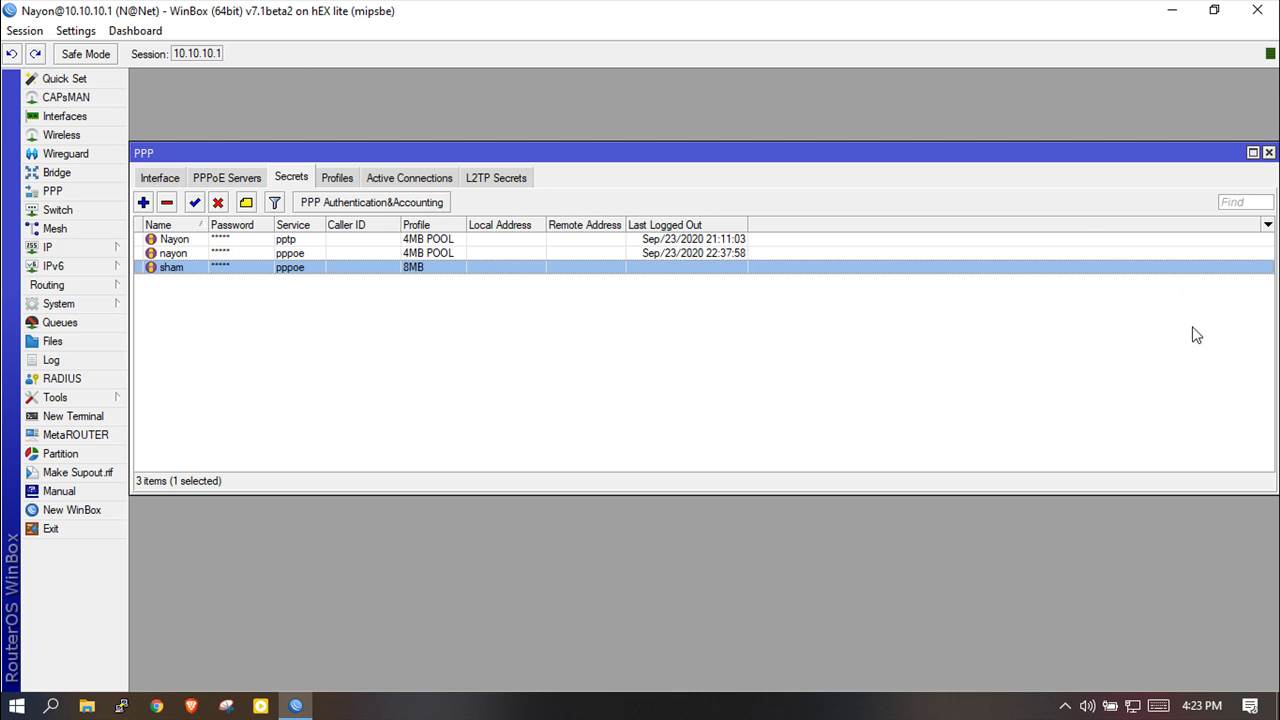
# Open Network & Internet settings, look at Dial-up, then go to the Ethernet page.
pyautogui.rightClick(1133, 707)
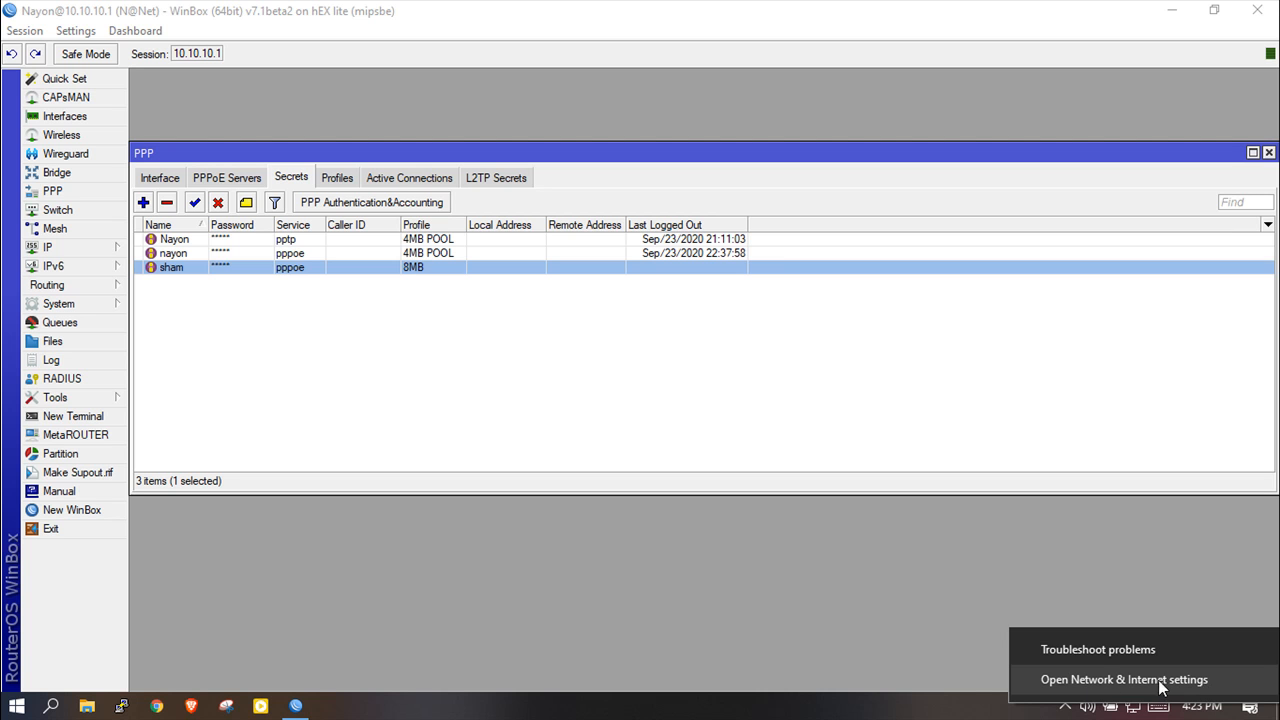
pyautogui.click(1163, 682)
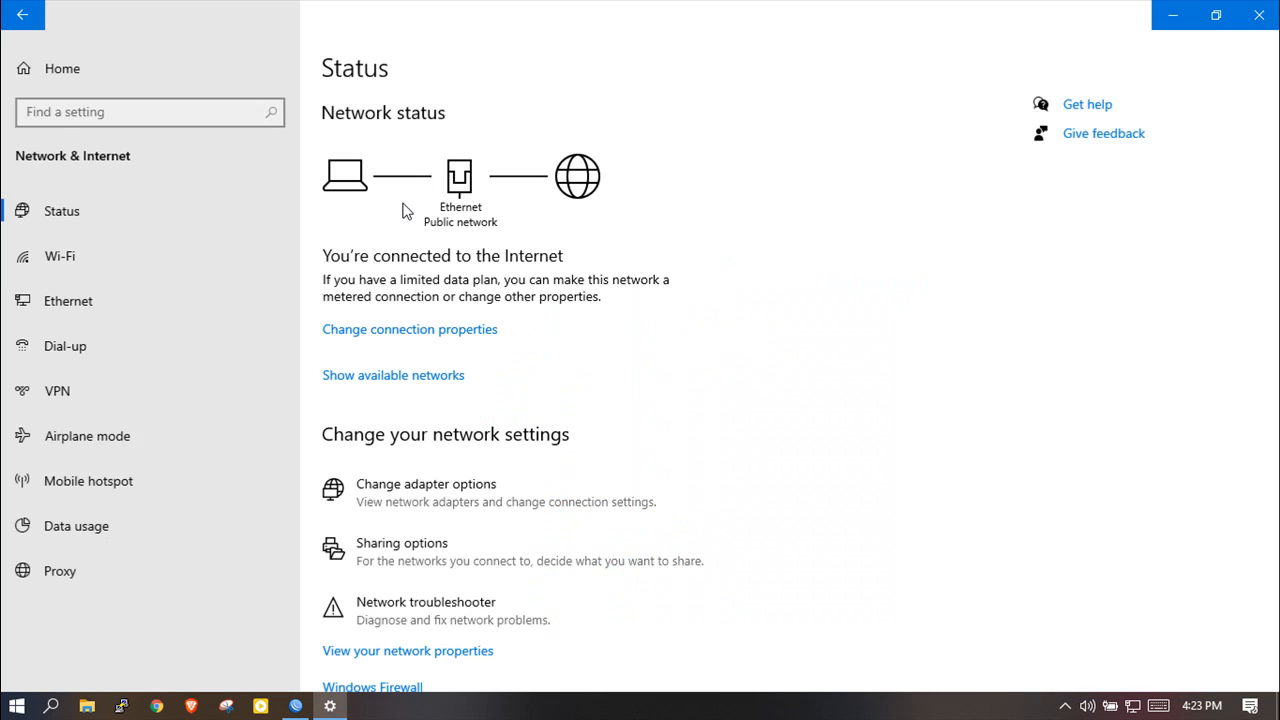
pyautogui.click(86, 355)
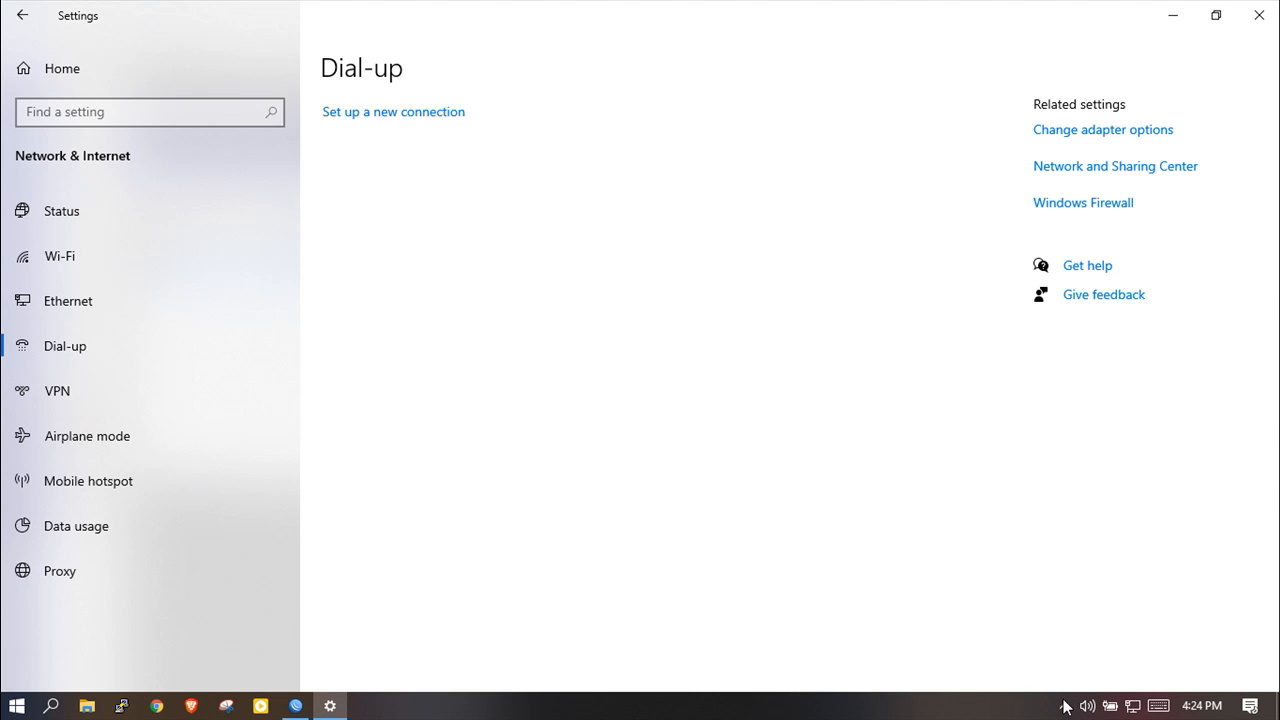
pyautogui.rightClick(1133, 707)
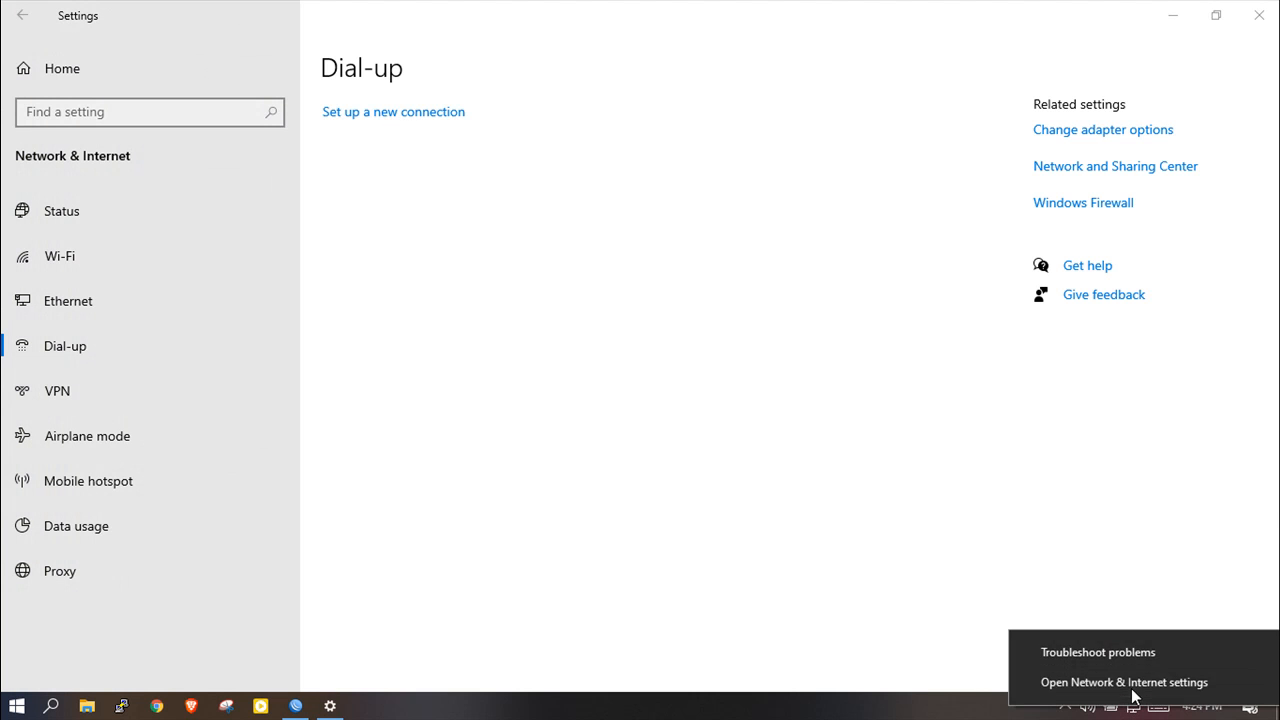
pyautogui.click(1128, 684)
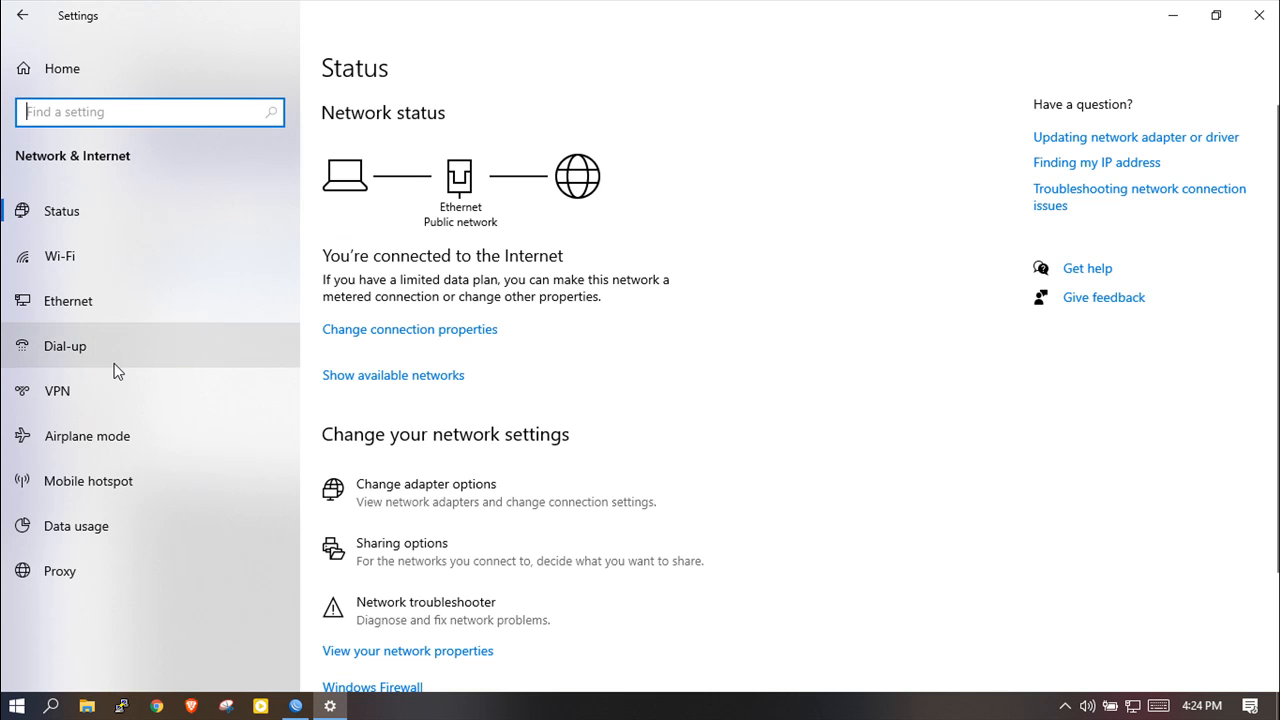
pyautogui.click(84, 300)
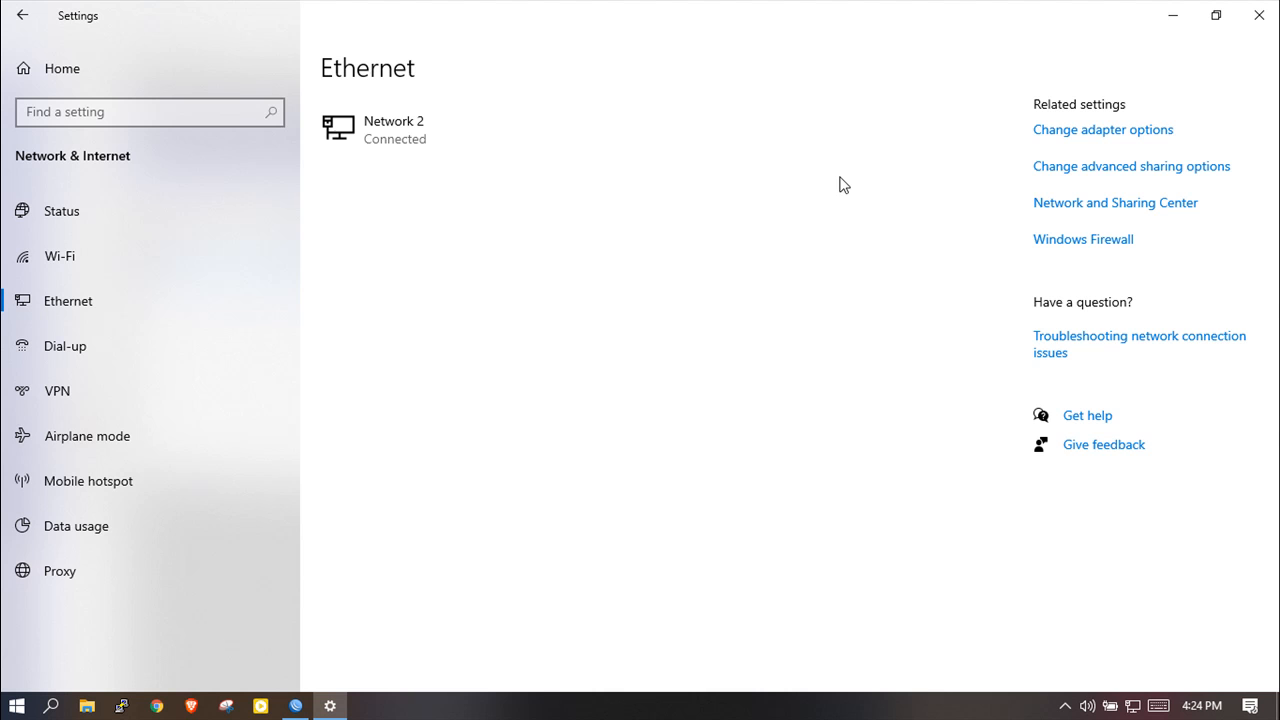
# Switch the Ethernet adapter's IPv4 properties to obtain an IP address automatically.
pyautogui.click(1128, 136)
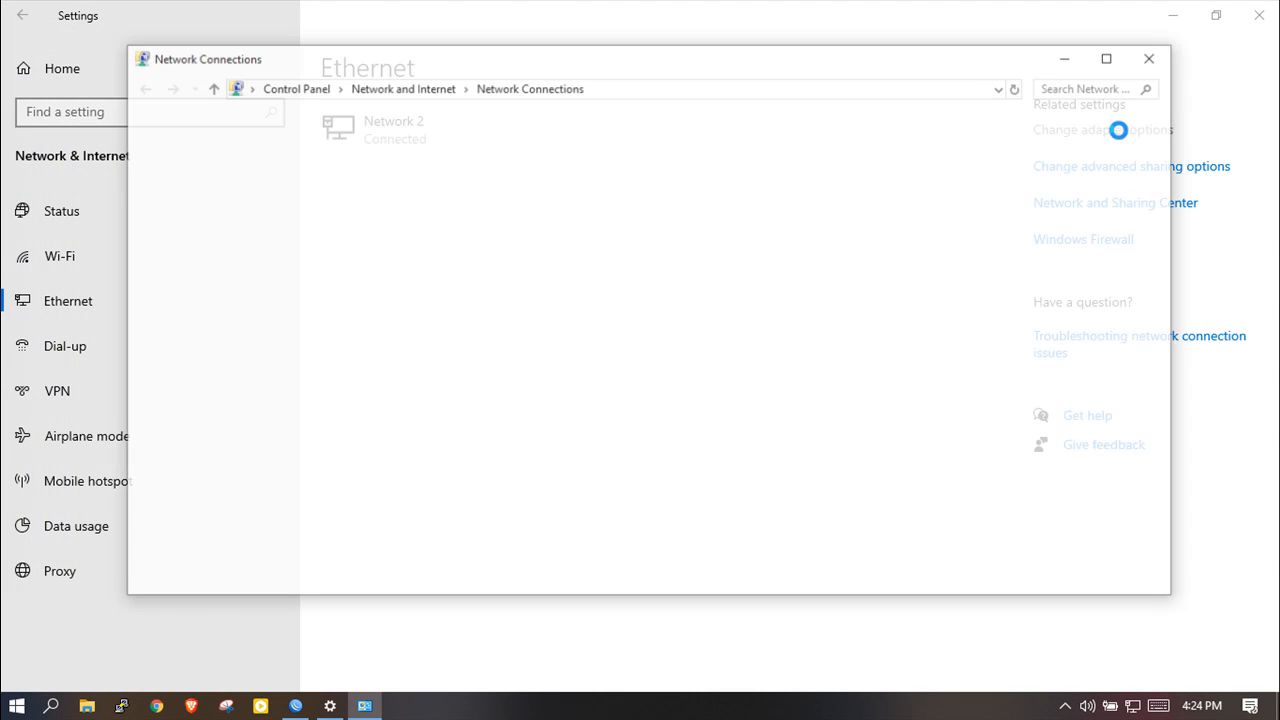
pyautogui.click(471, 168)
pyautogui.doubleClick(471, 168)
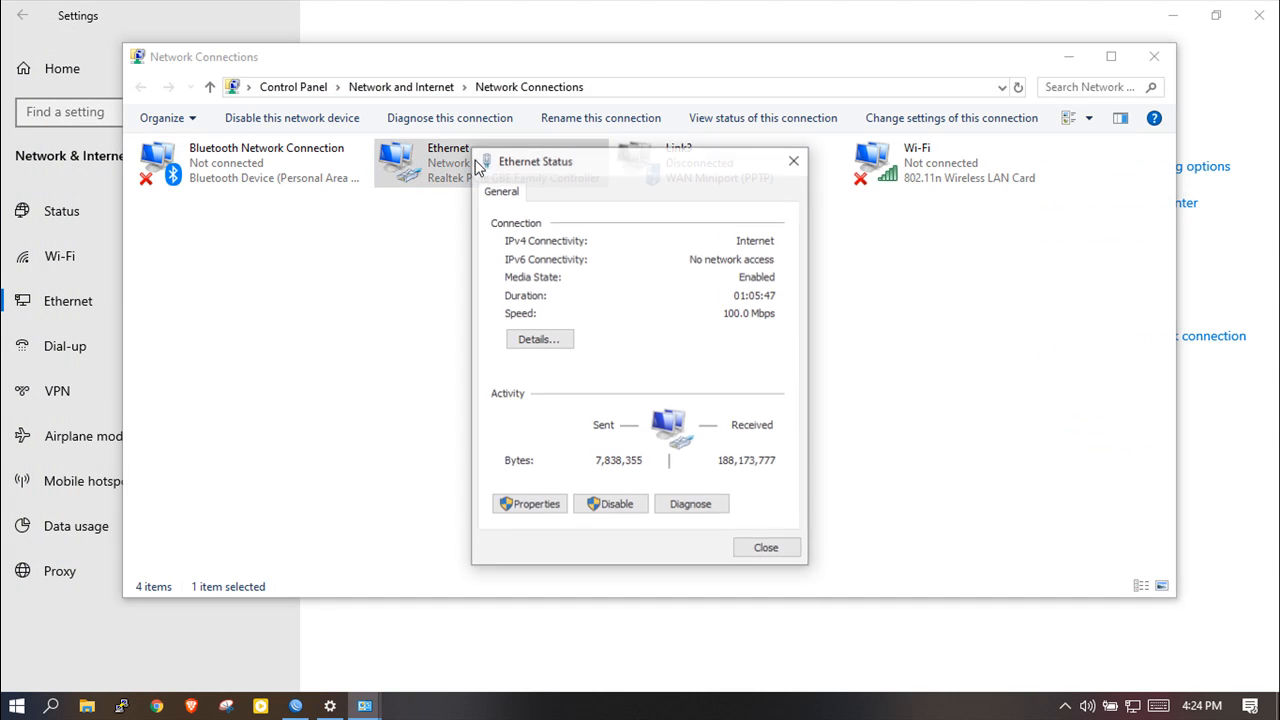
pyautogui.click(538, 506)
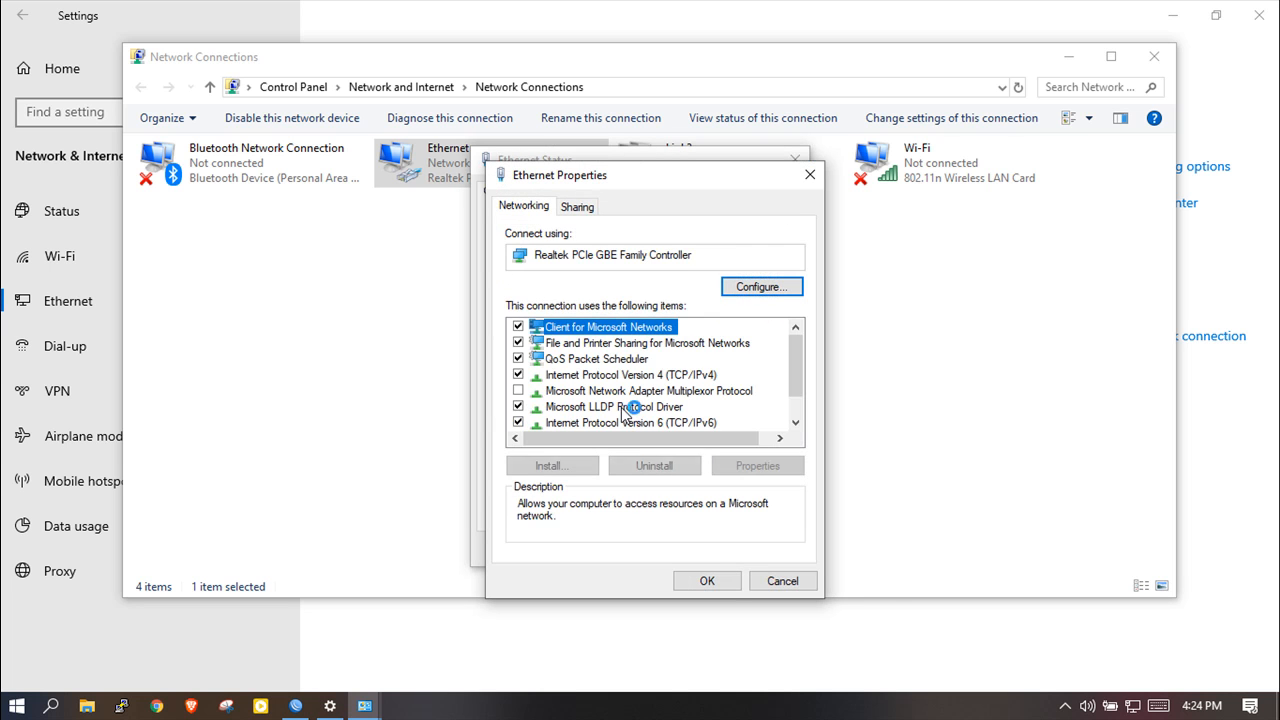
pyautogui.doubleClick(680, 376)
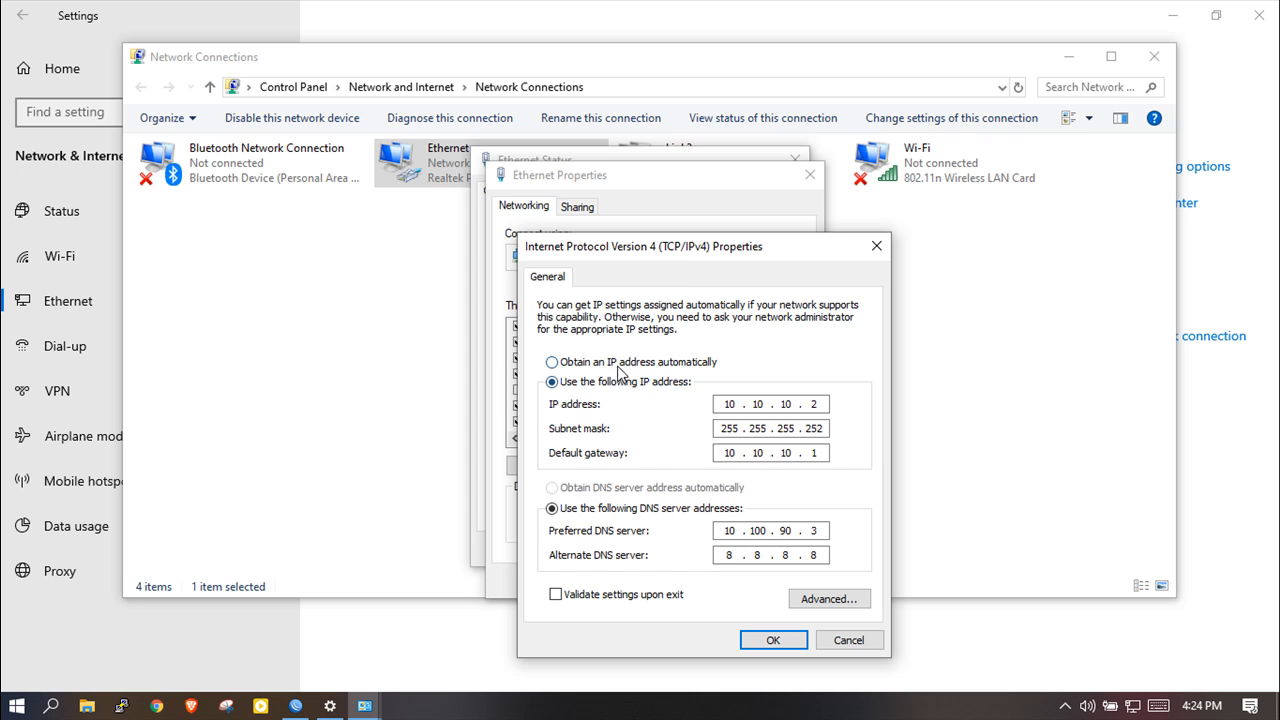
pyautogui.click(618, 364)
pyautogui.click(802, 636)
pyautogui.click(729, 576)
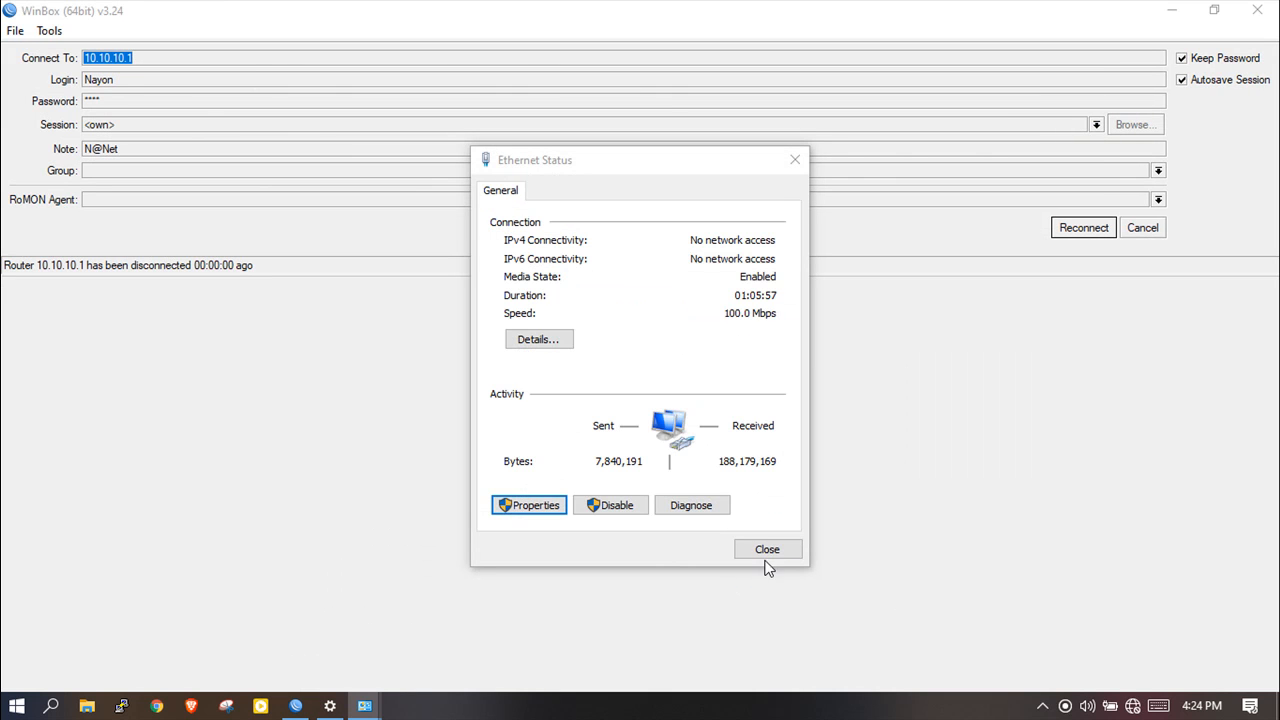
pyautogui.click(767, 550)
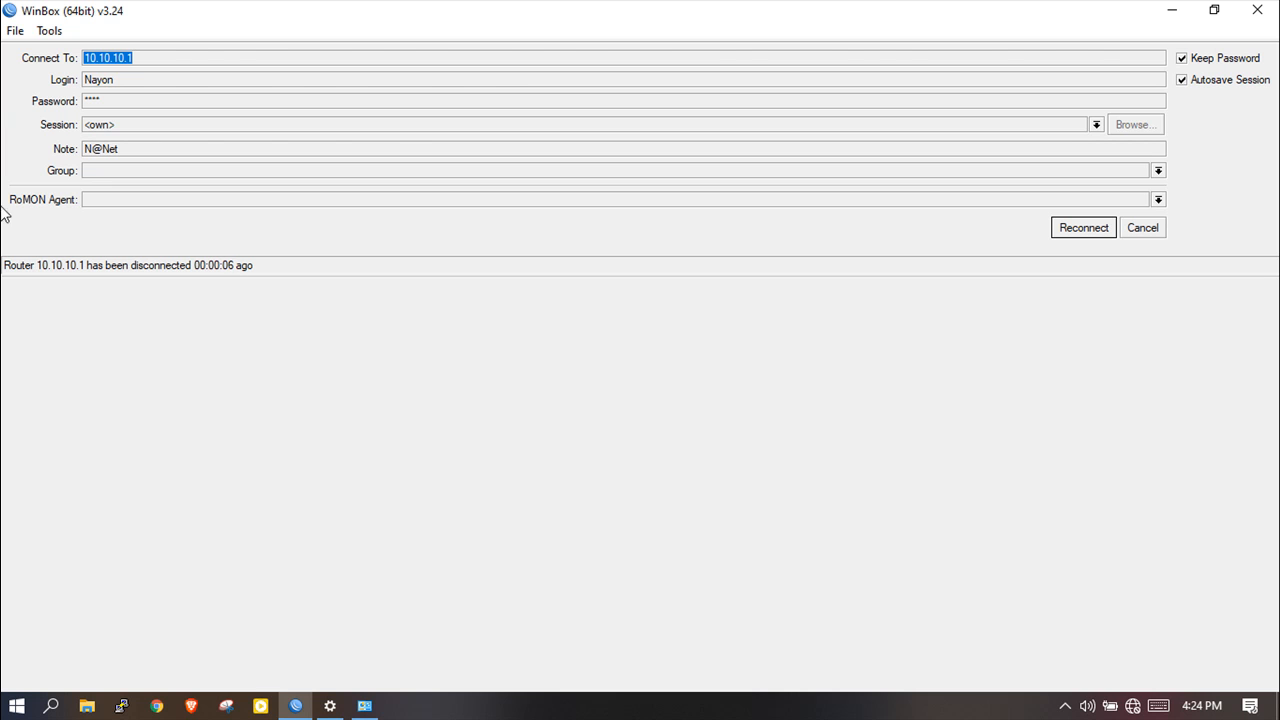
# Cancel WinBox's router-disconnected notice and minimize WinBox.
pyautogui.click(1146, 229)
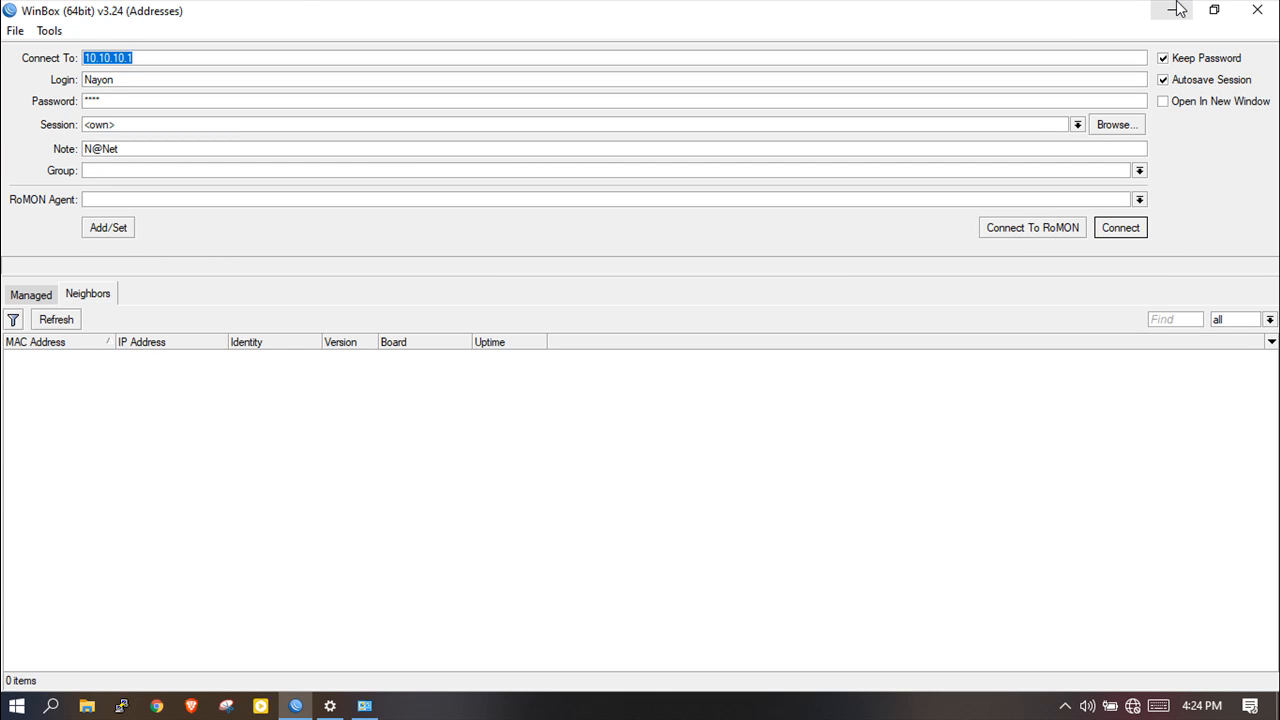
pyautogui.click(1174, 10)
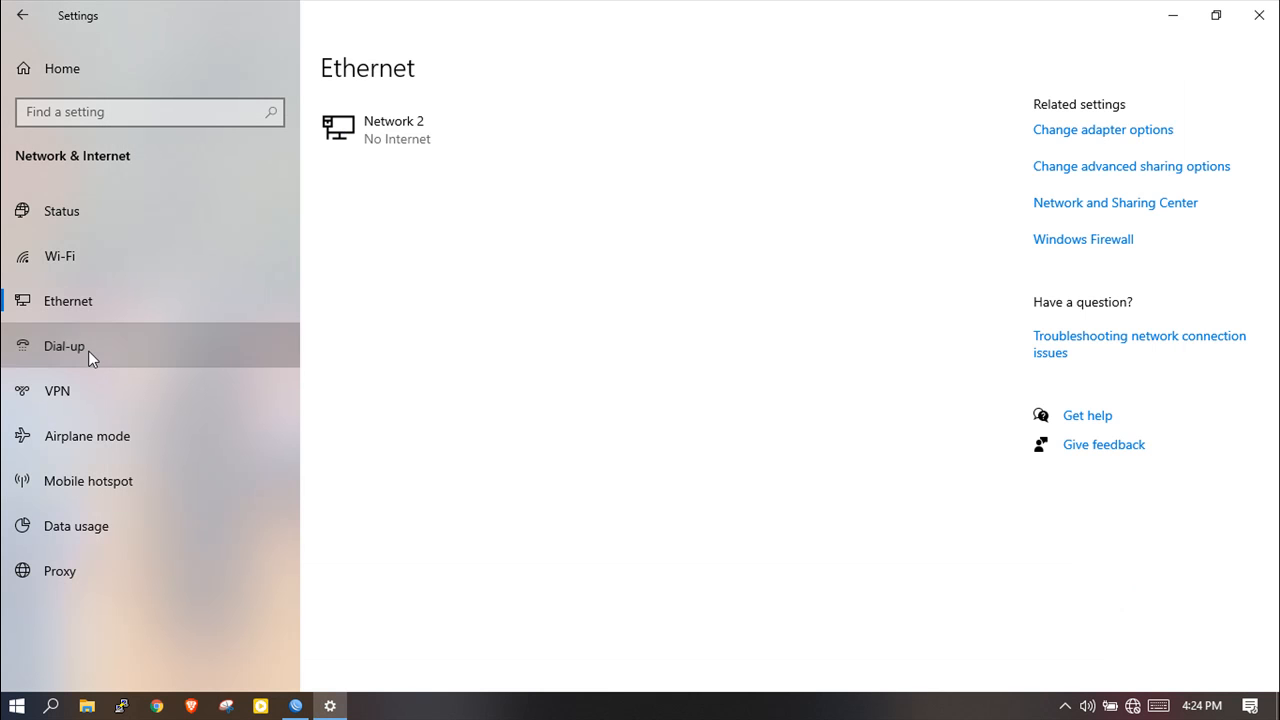
# From the Dial-up page, start a new Connect to the Internet connection using Broadband (PPPoE).
pyautogui.click(88, 350)
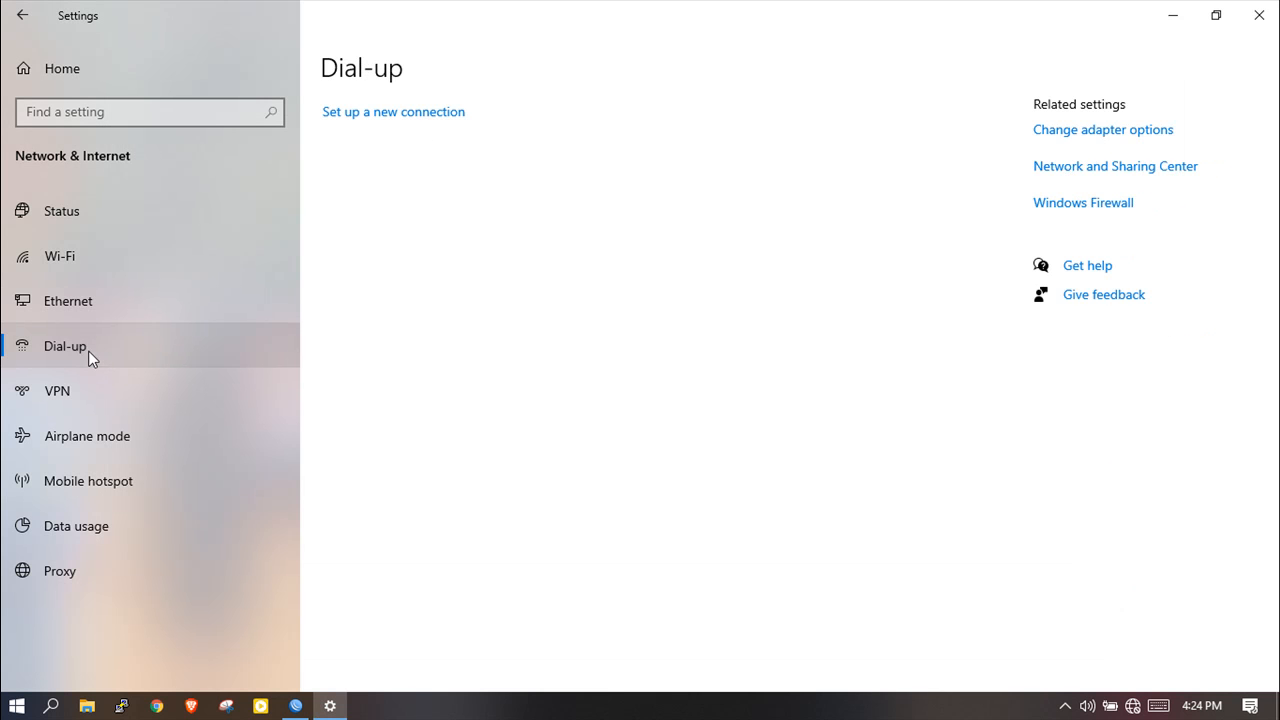
pyautogui.click(374, 120)
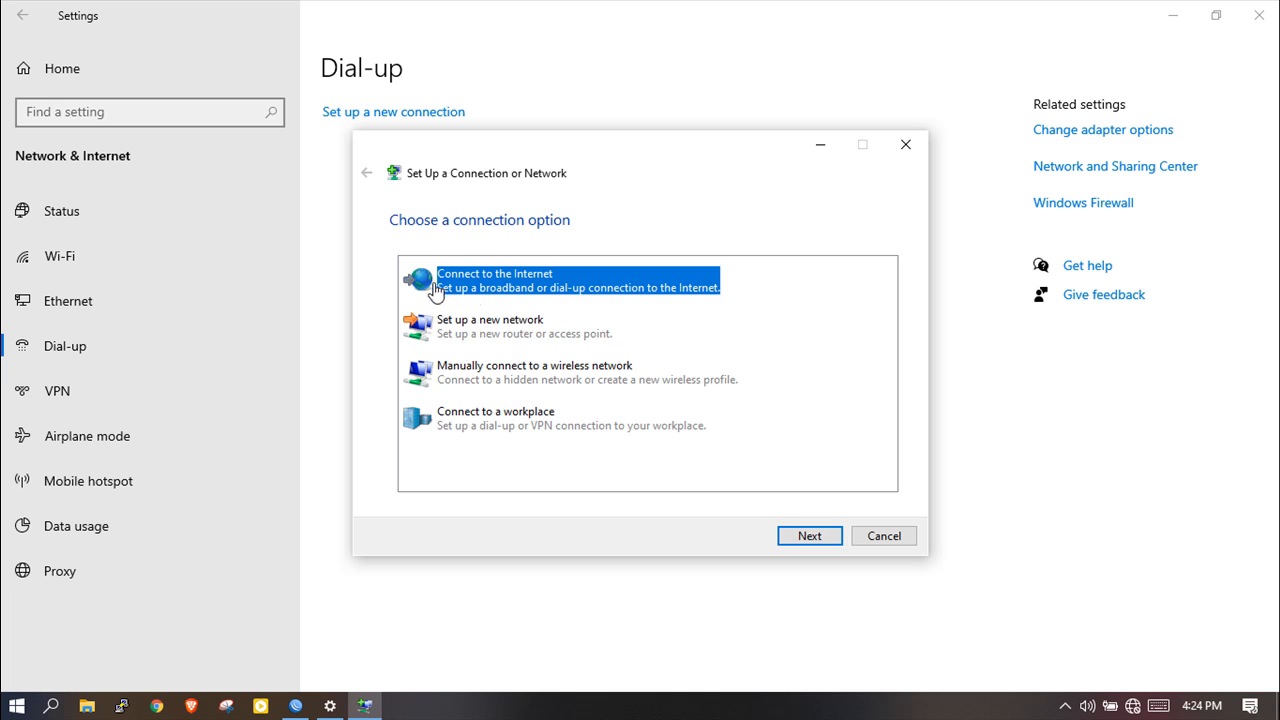
pyautogui.click(801, 536)
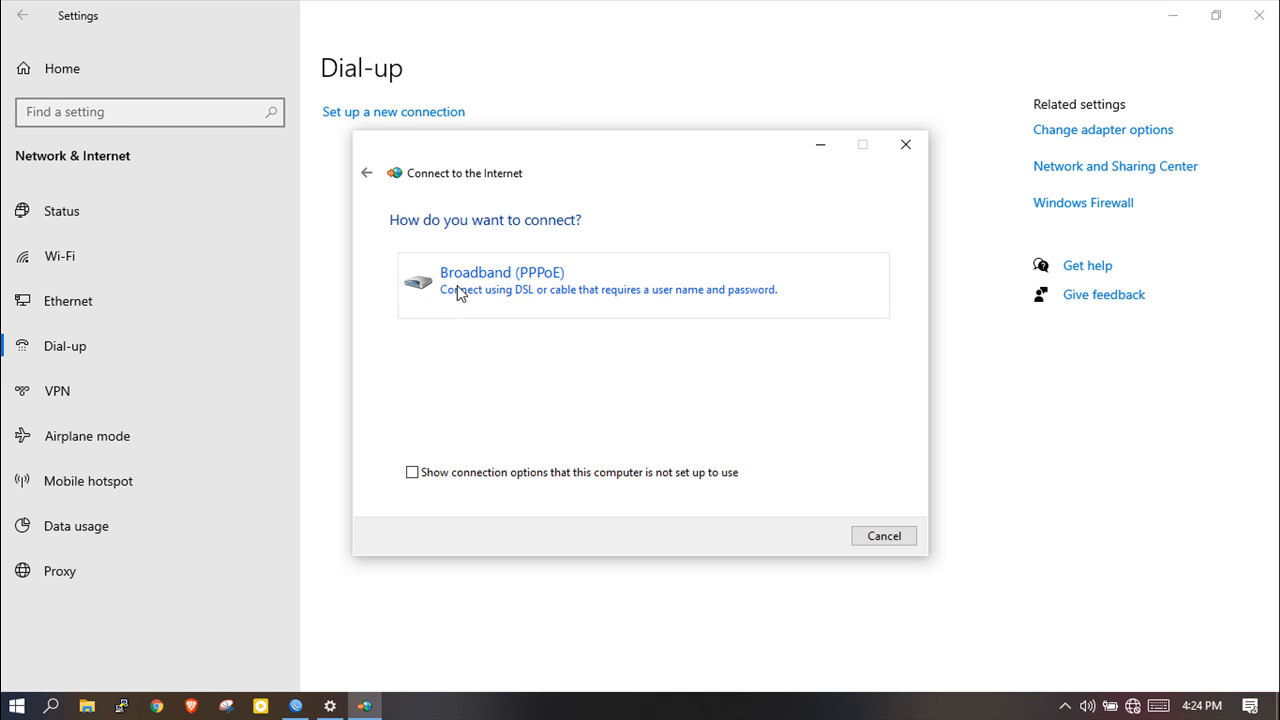
pyautogui.click(557, 289)
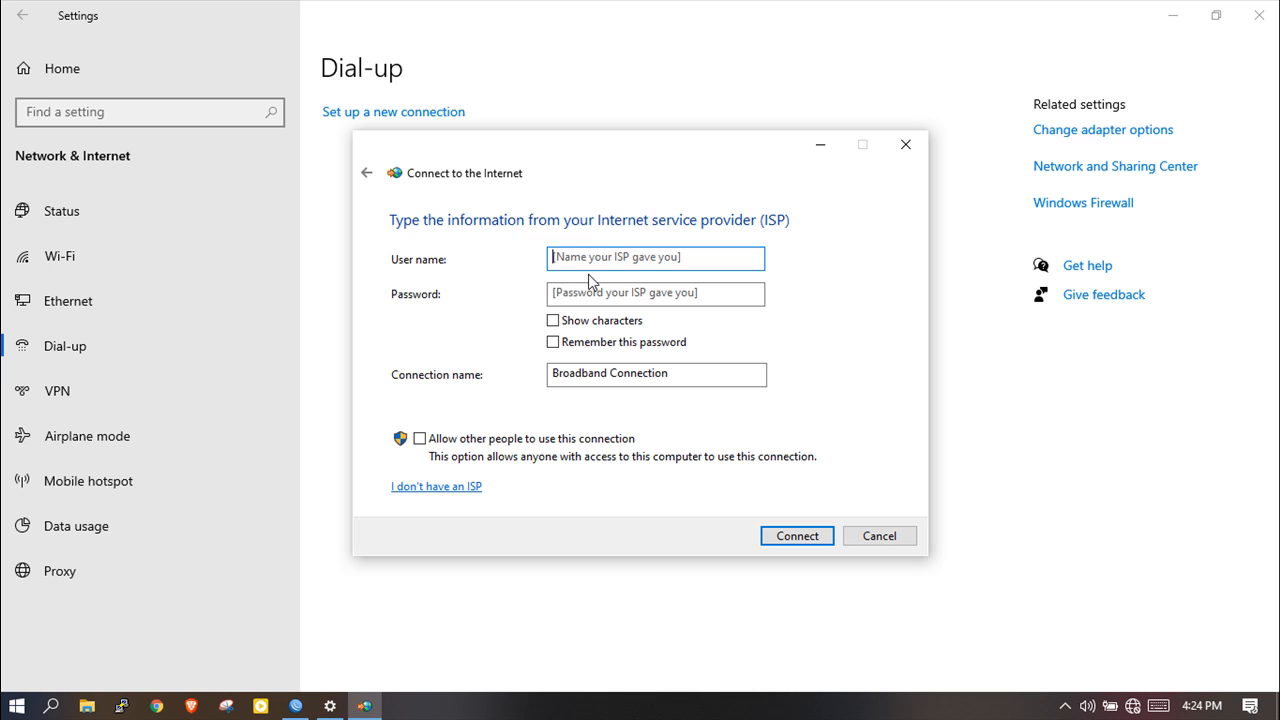
# Enter the router account's user name and password, show and remember the password, then connect.
pyautogui.write('sham')
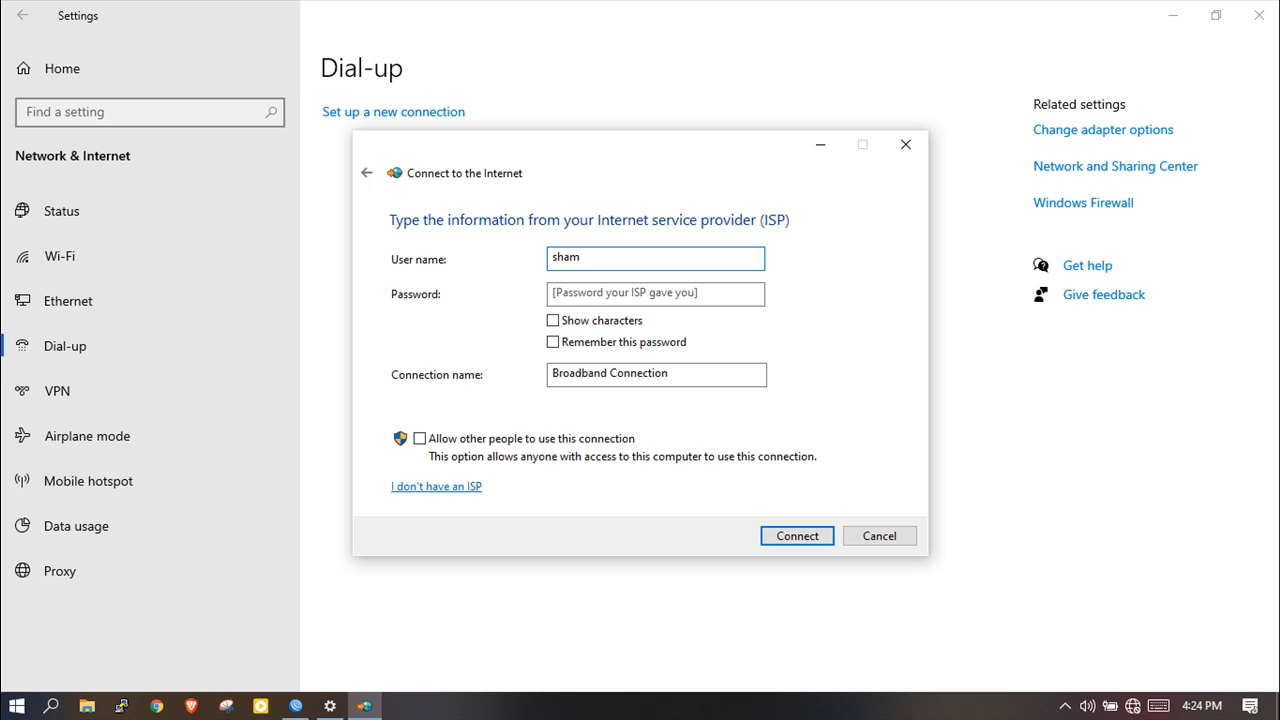
pyautogui.click(624, 288)
pyautogui.write('s')
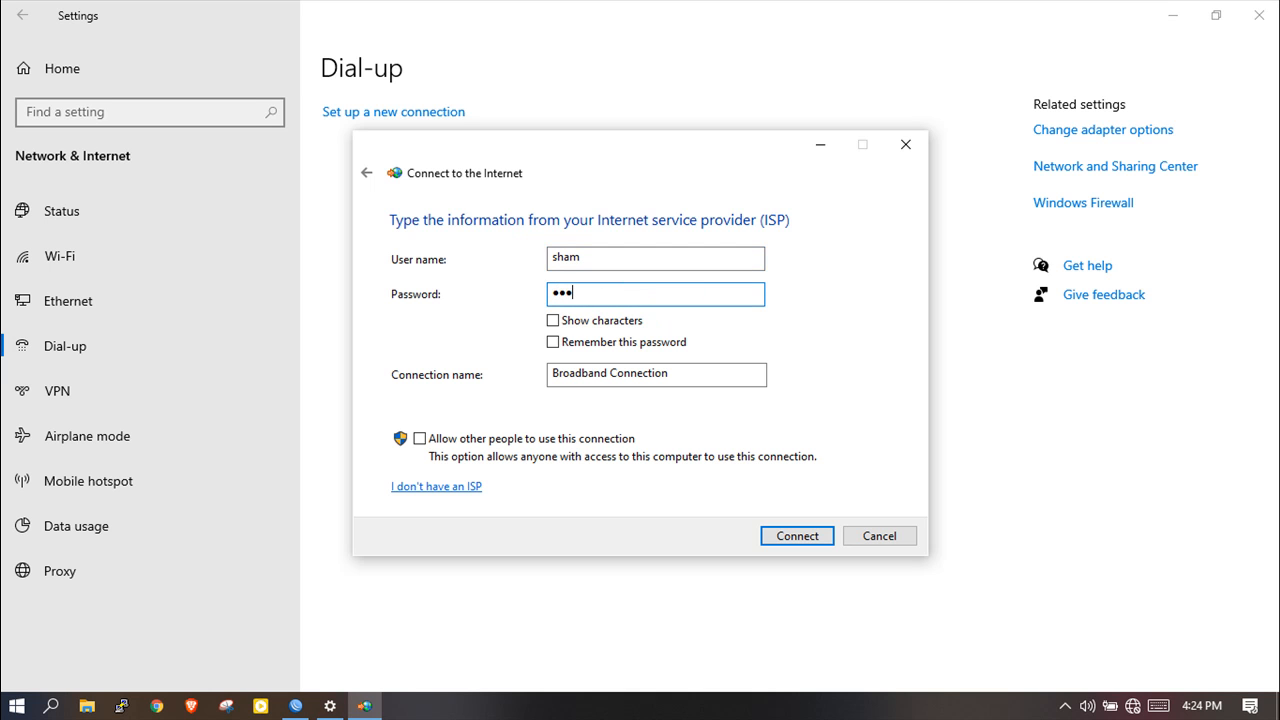
pyautogui.click(554, 322)
pyautogui.click(554, 343)
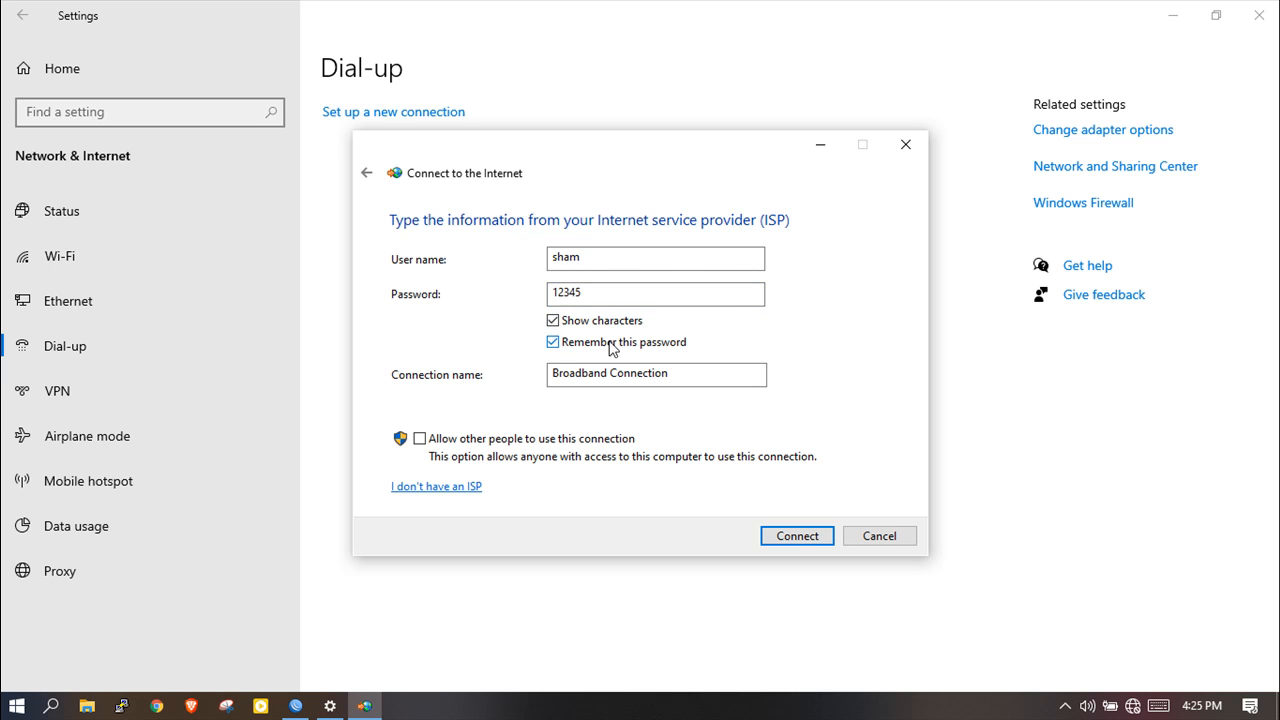
pyautogui.click(797, 537)
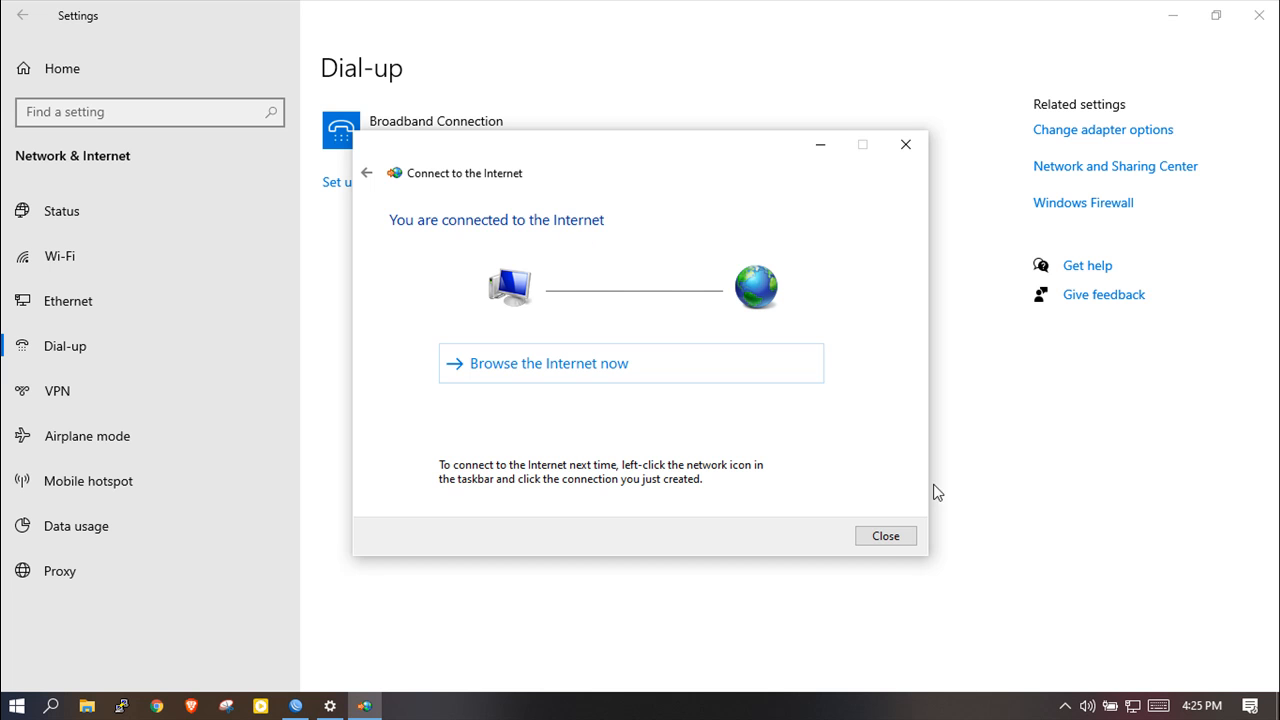
pyautogui.click(886, 537)
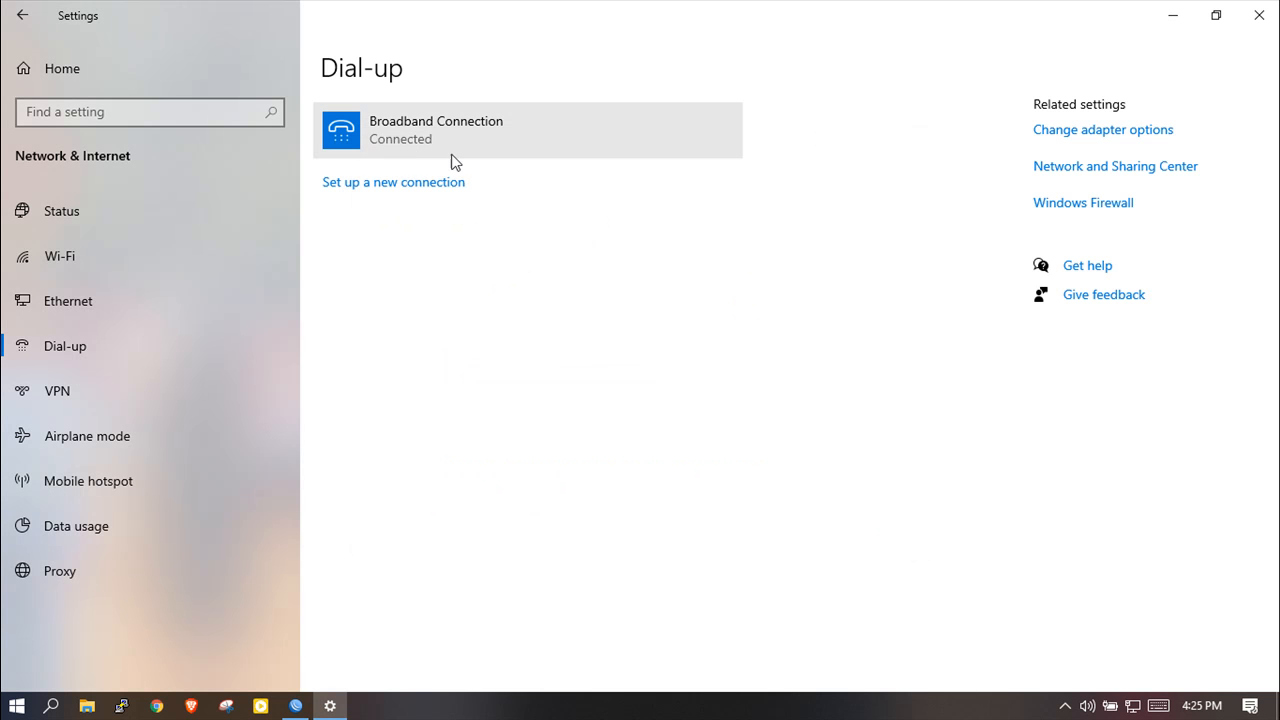
# Close Settings, check Broadband Connection shows Connected in the network list, and launch Brave.
pyautogui.click(1259, 15)
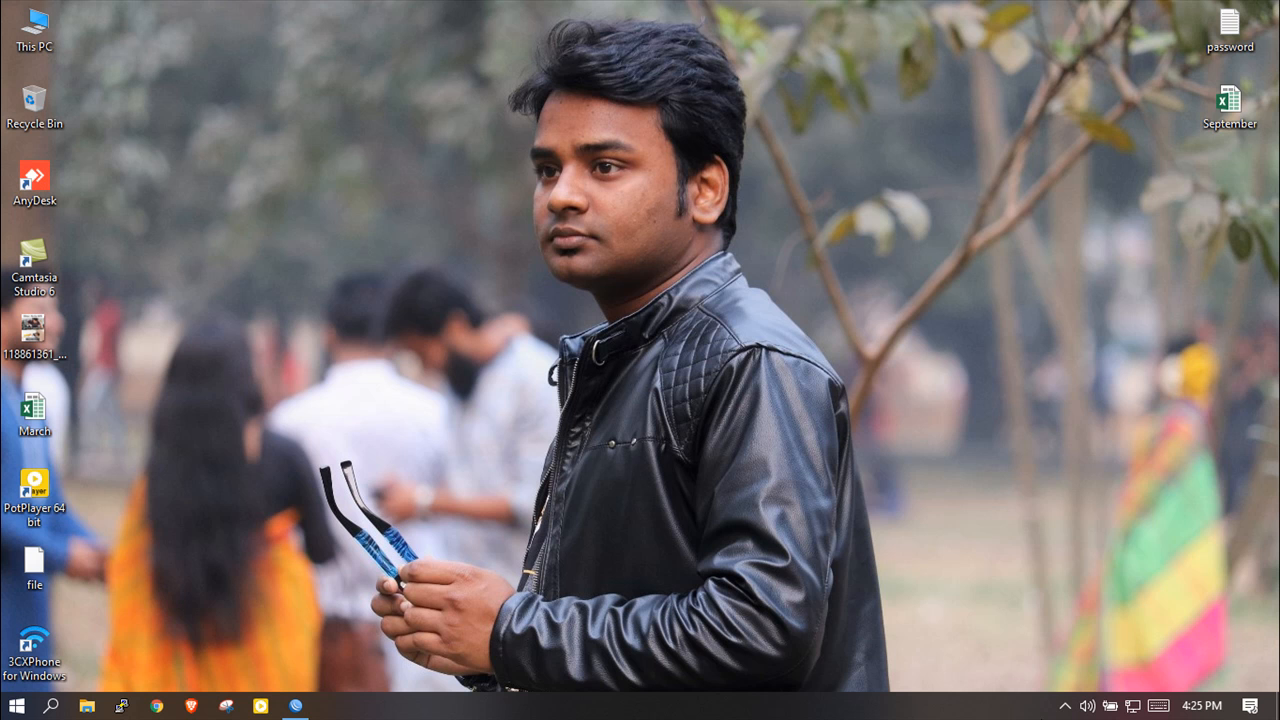
pyautogui.click(1134, 706)
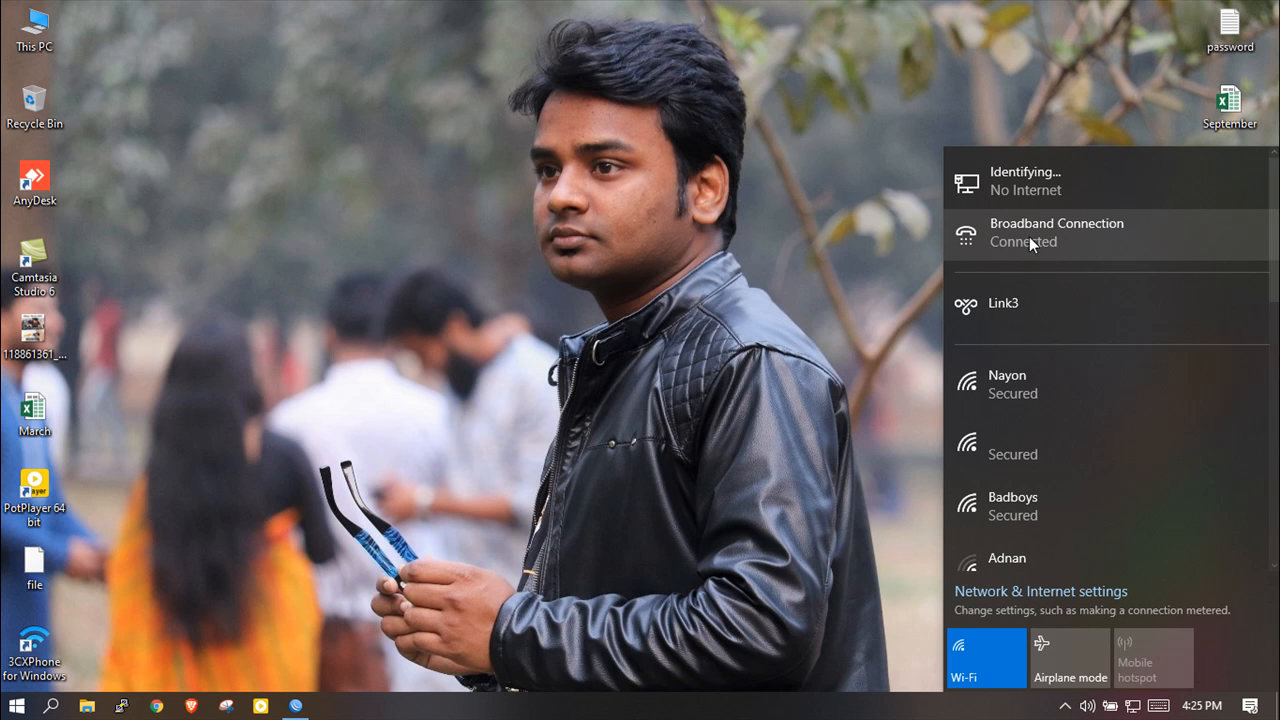
pyautogui.click(191, 707)
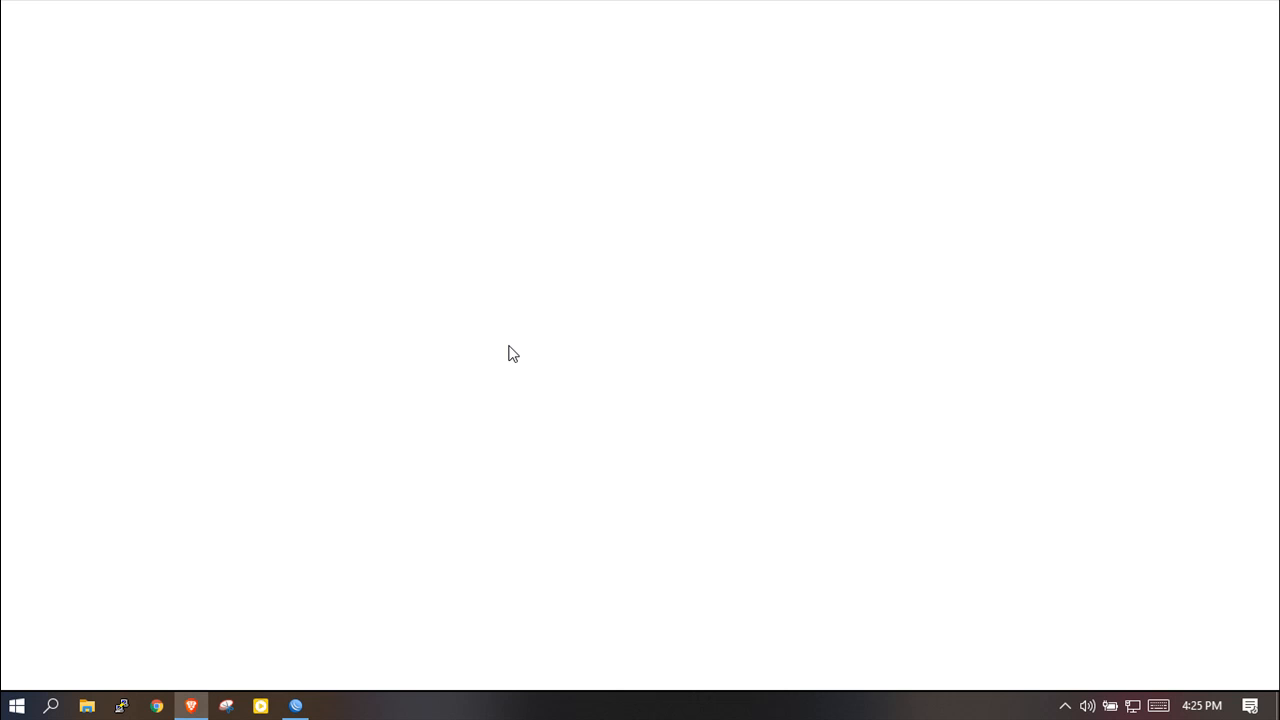
# Load YouTube from the bookmark to test the PPPoE link, then close Brave.
pyautogui.click(140, 77)
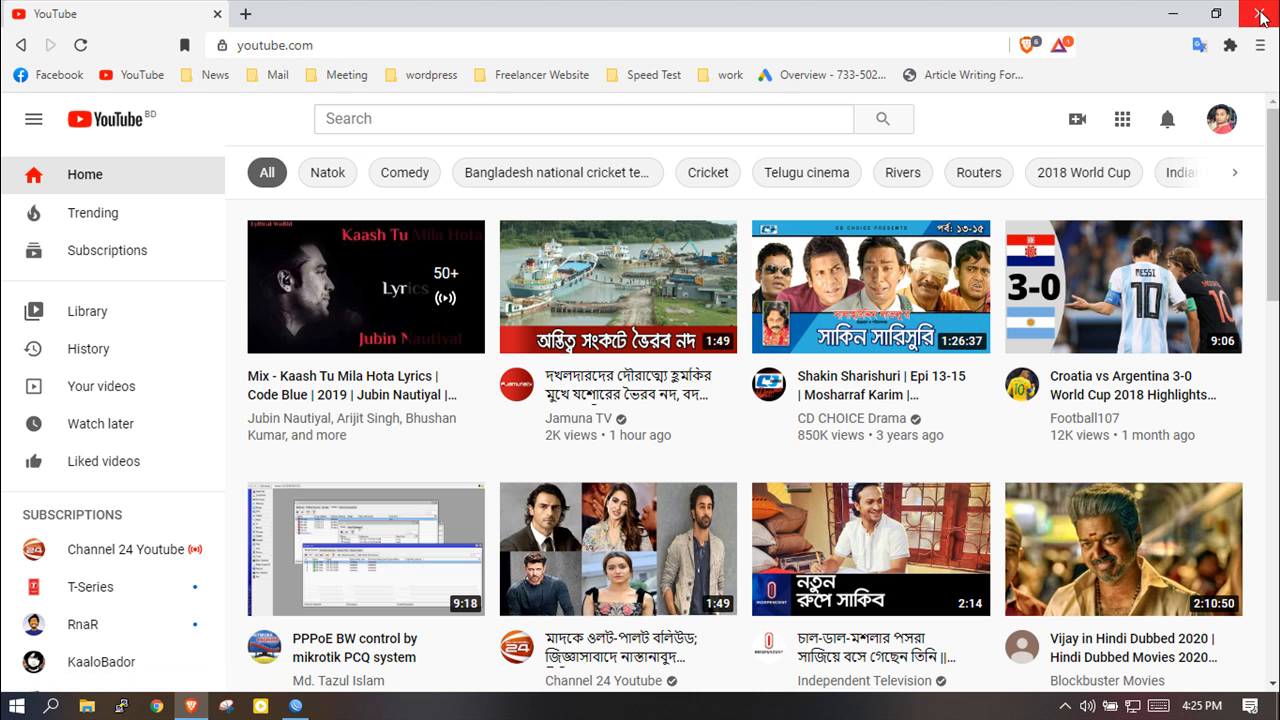
pyautogui.click(1261, 14)
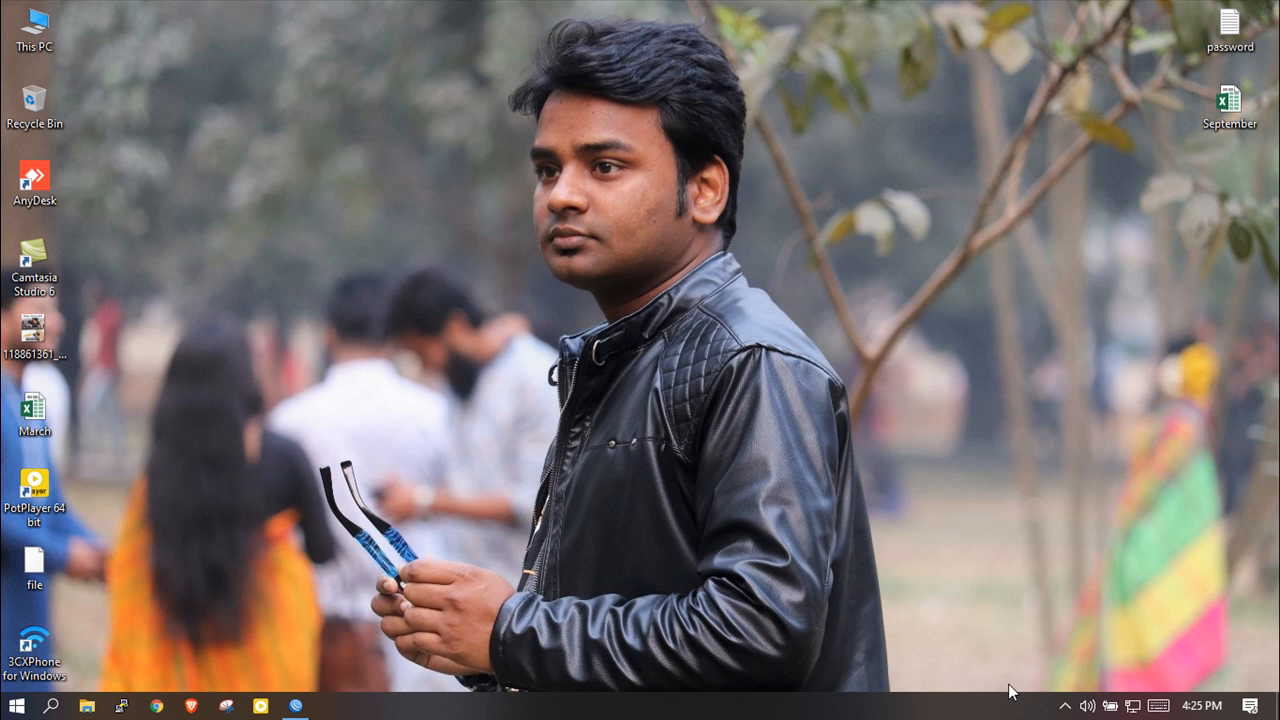
# Reconnect WinBox to router 10.10.10.1 and select the PPPoE secret using the 8MB profile.
pyautogui.click(296, 706)
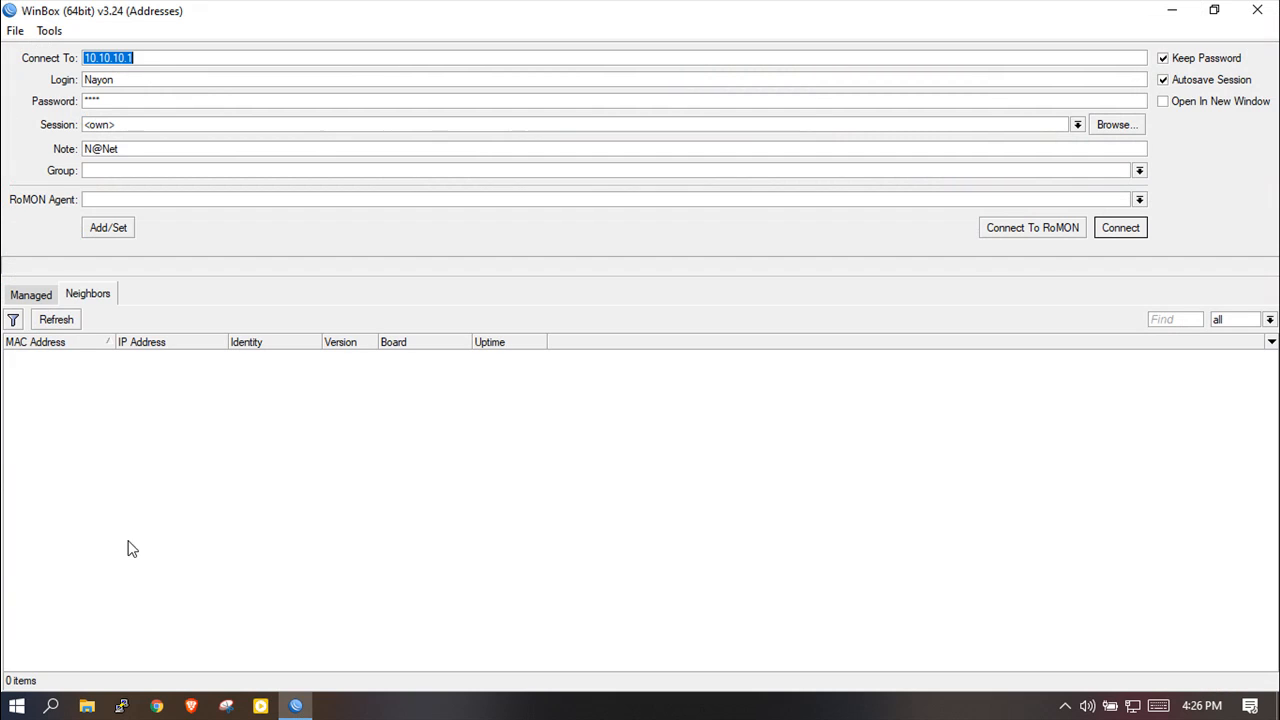
pyautogui.click(1124, 231)
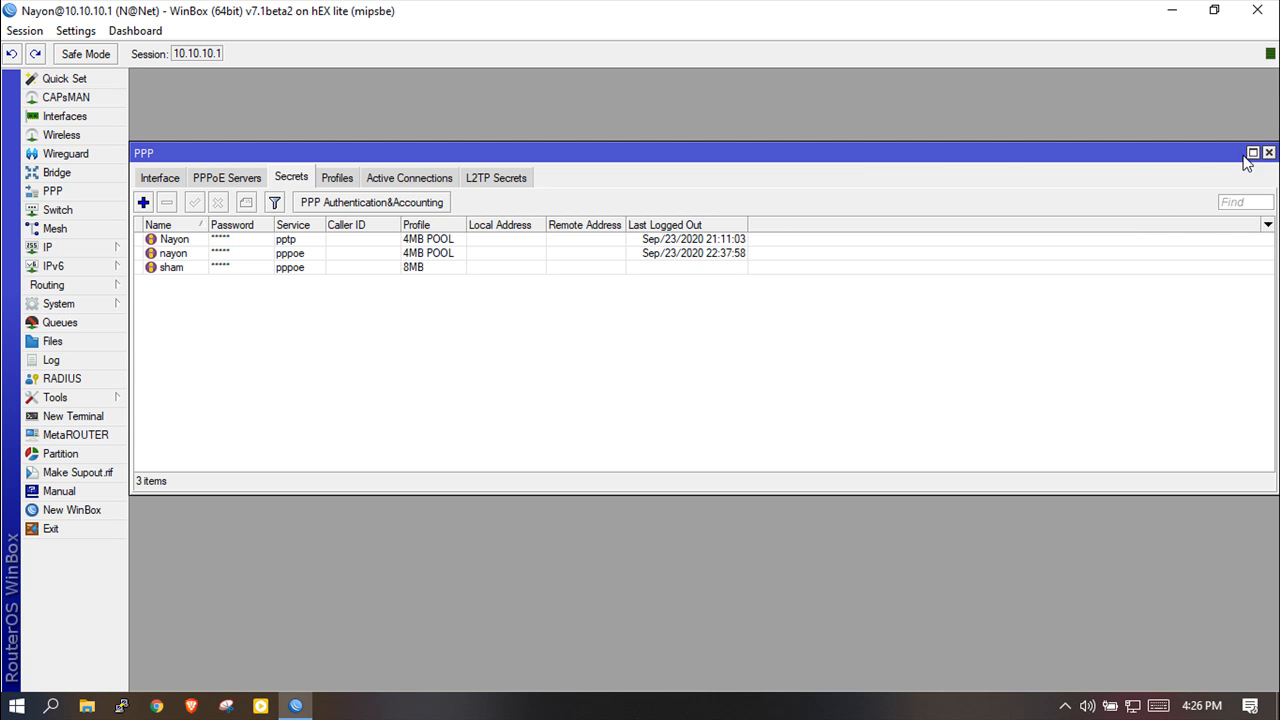
pyautogui.moveTo(1075, 152); pyautogui.dragTo(1073, 107)
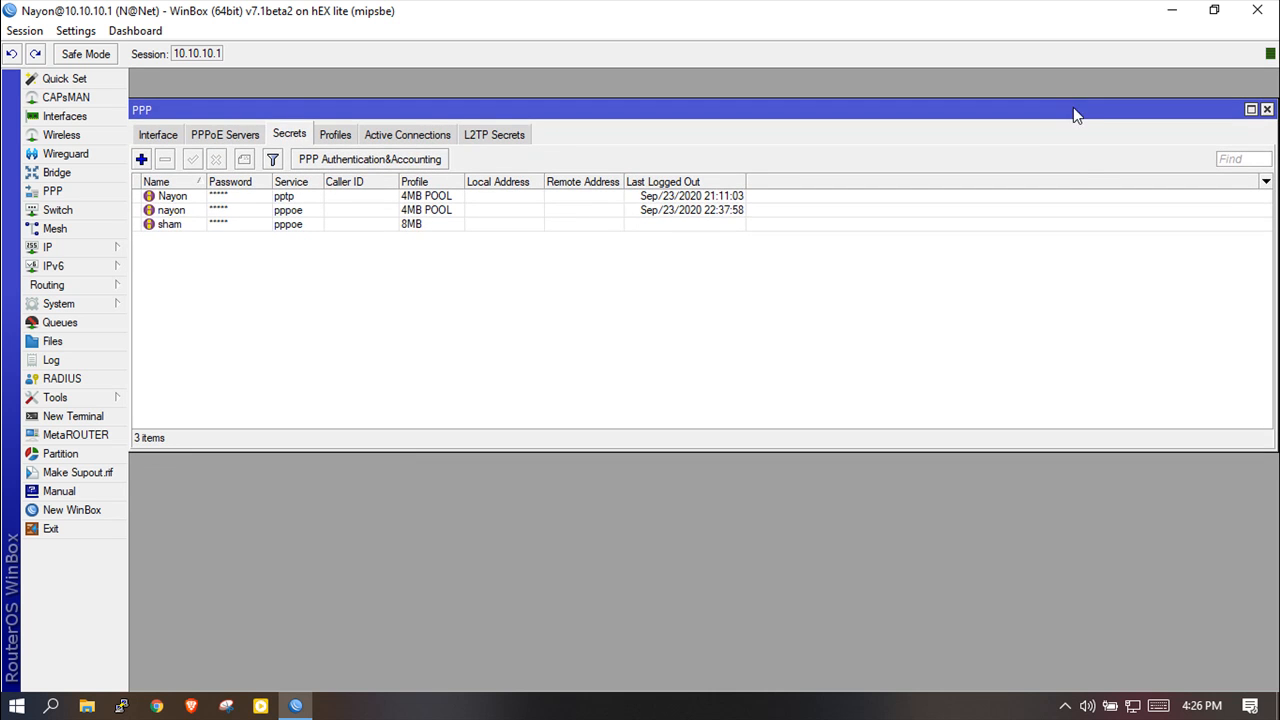
pyautogui.click(172, 228)
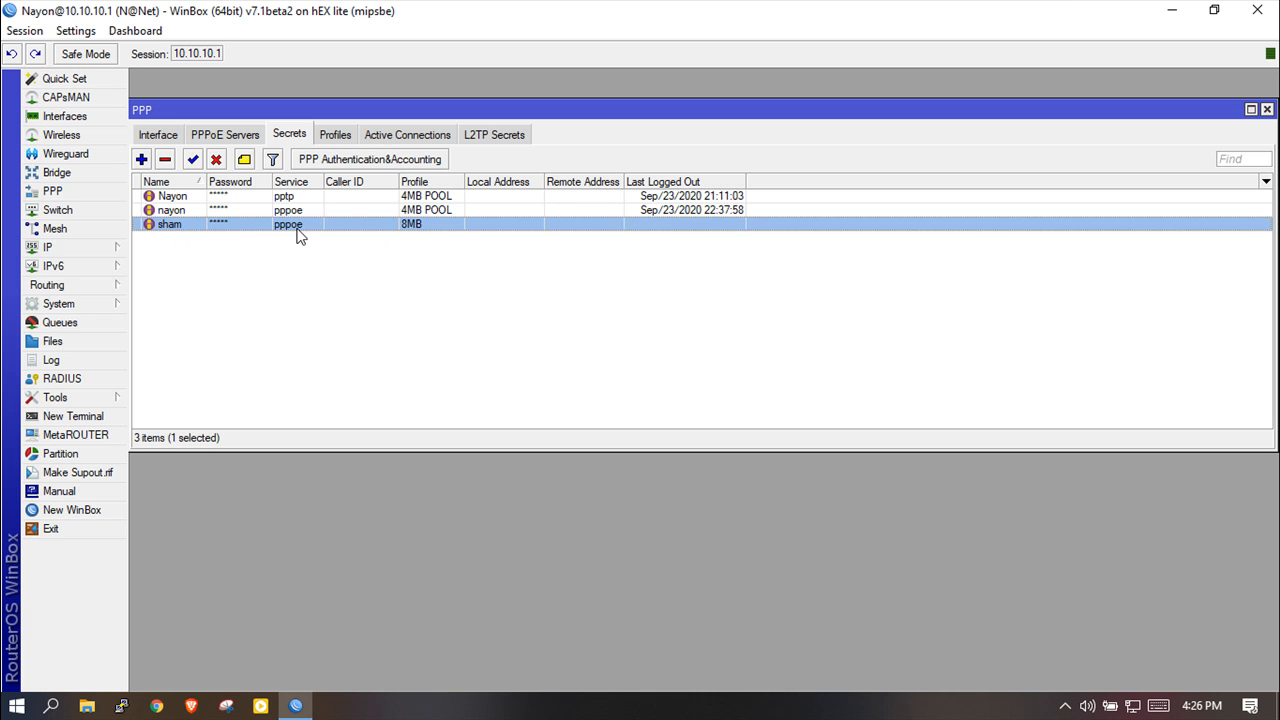
# Show the PPP active PPPoE session and widen Uptime, Address, Encoding and Caller ID columns.
pyautogui.click(407, 134)
pyautogui.click(242, 199)
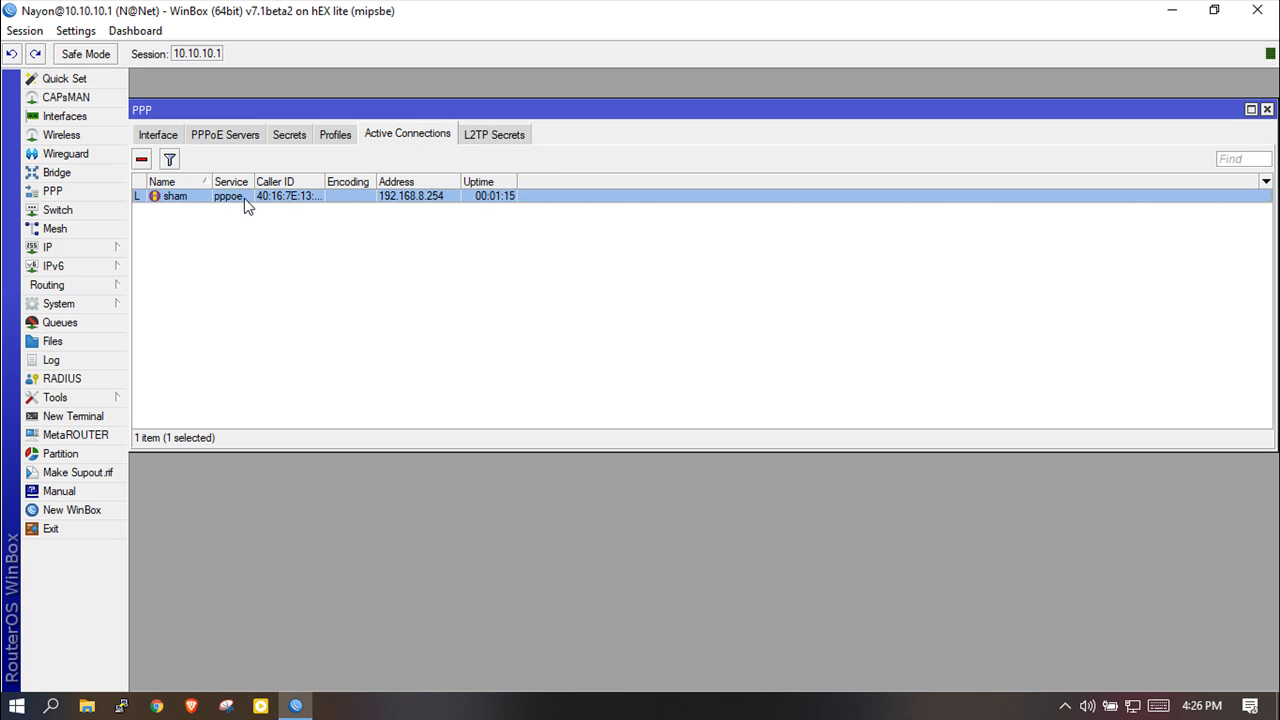
pyautogui.moveTo(517, 182); pyautogui.dragTo(620, 180)
pyautogui.moveTo(460, 178); pyautogui.dragTo(521, 180)
pyautogui.moveTo(377, 180); pyautogui.dragTo(436, 180)
pyautogui.moveTo(326, 182); pyautogui.dragTo(397, 182)
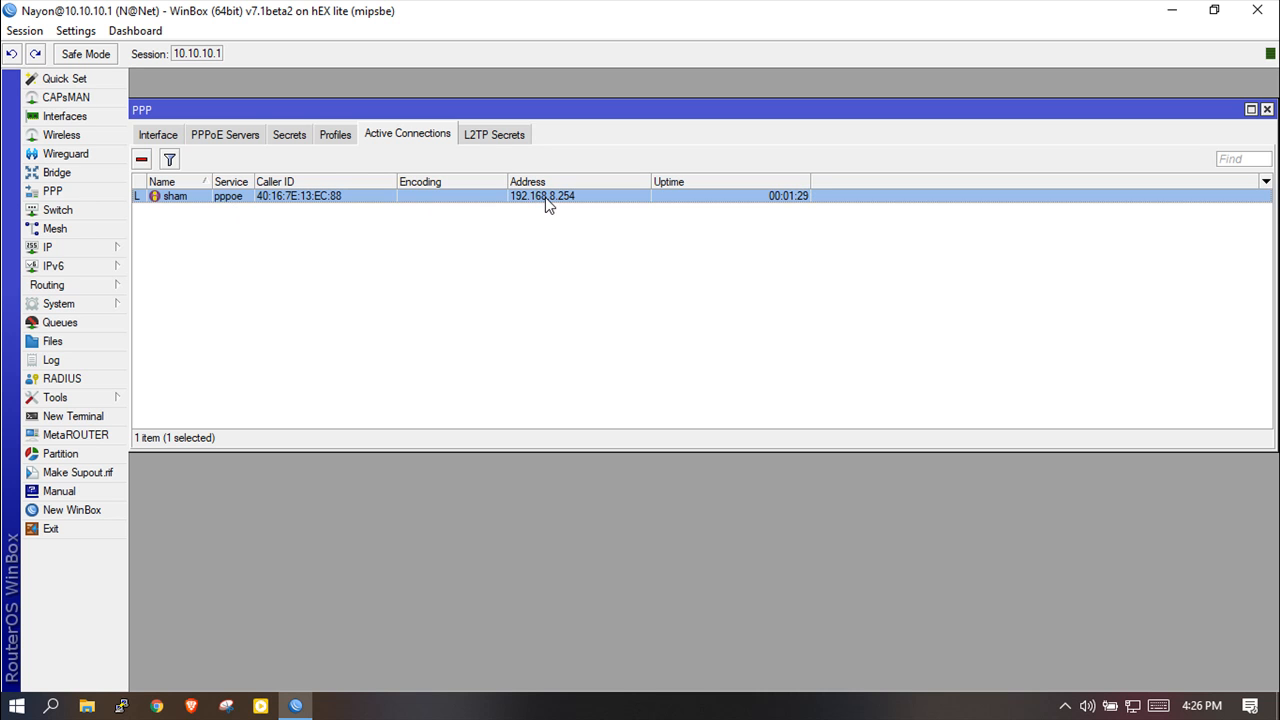
pyautogui.click(82, 244)
pyautogui.click(165, 466)
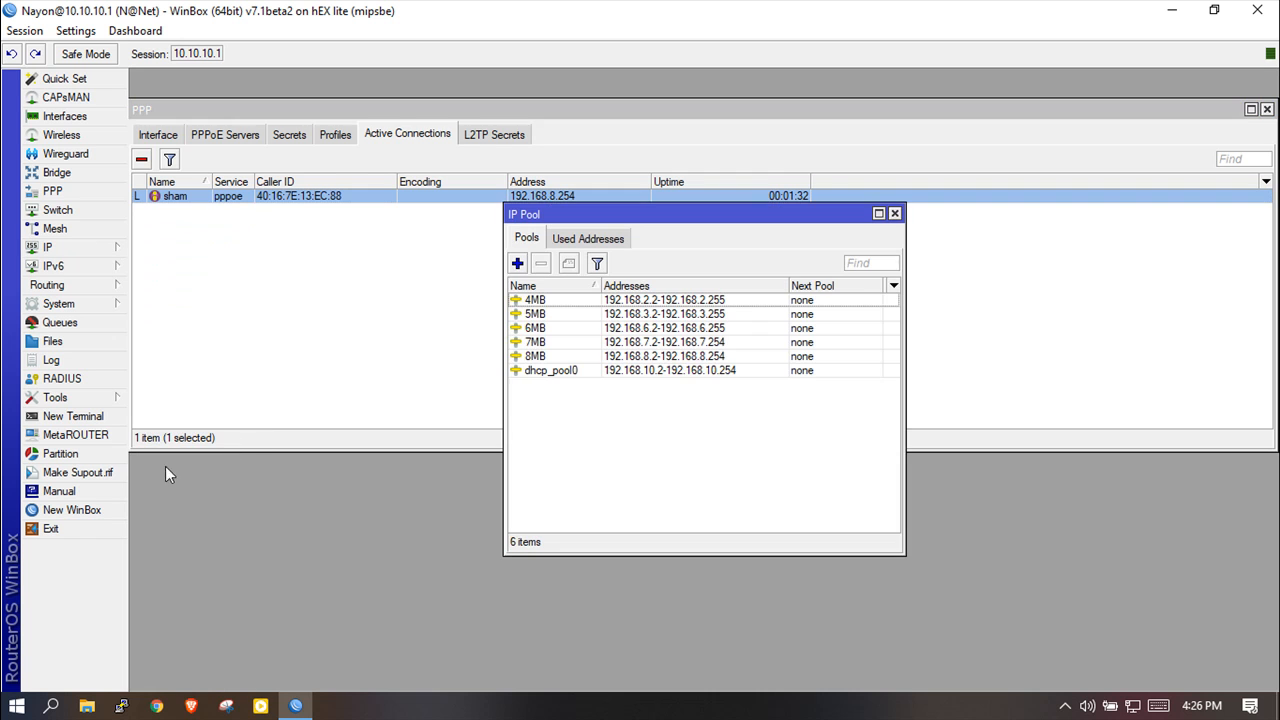
pyautogui.click(674, 364)
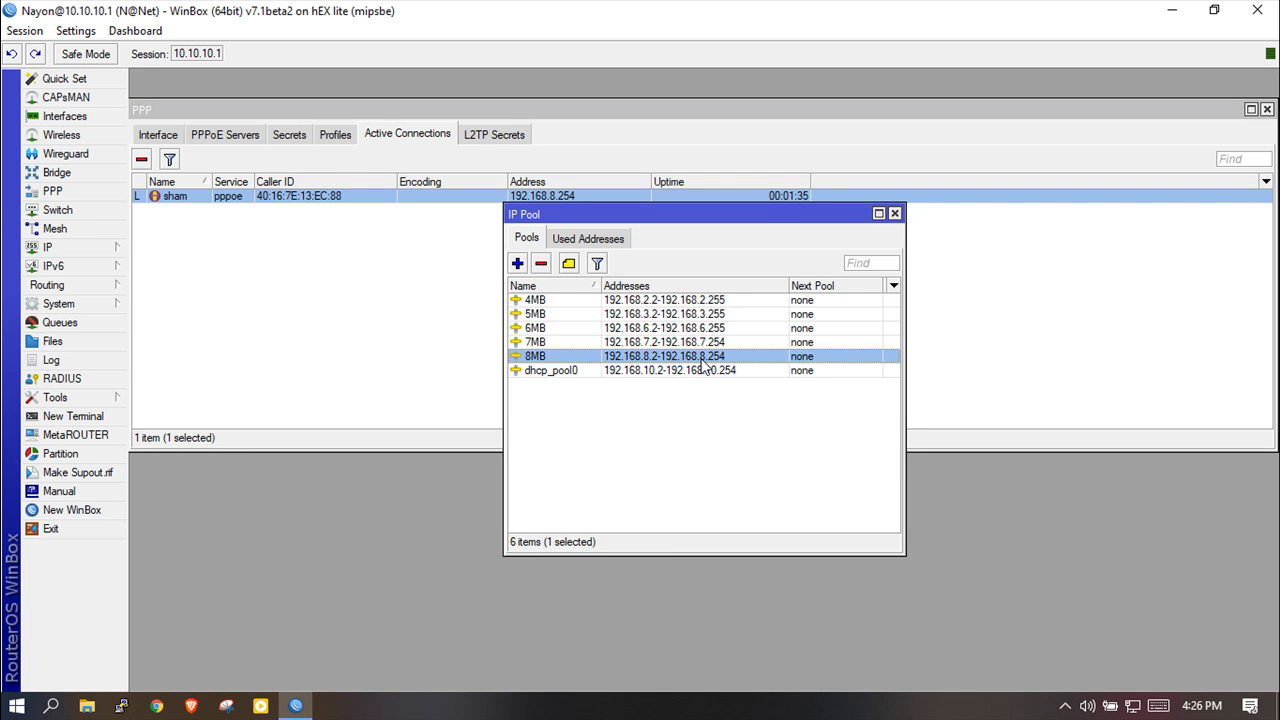
pyautogui.moveTo(703, 217); pyautogui.dragTo(632, 247)
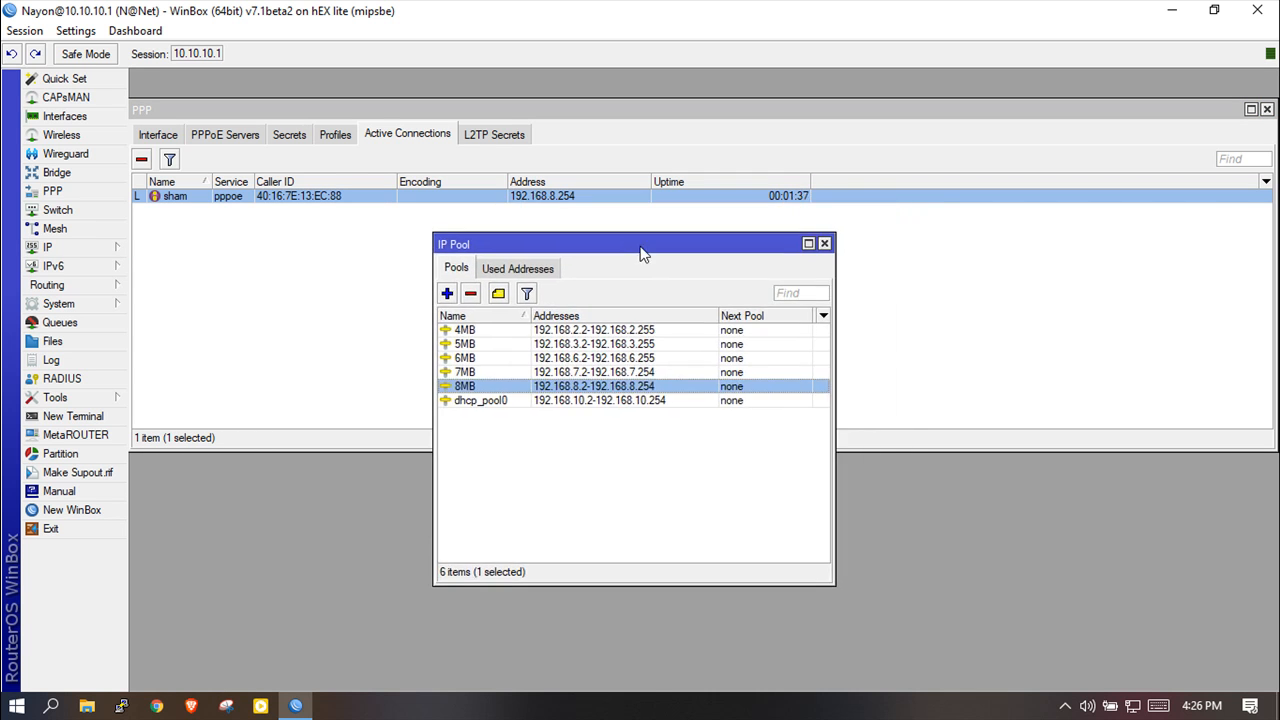
pyautogui.click(824, 245)
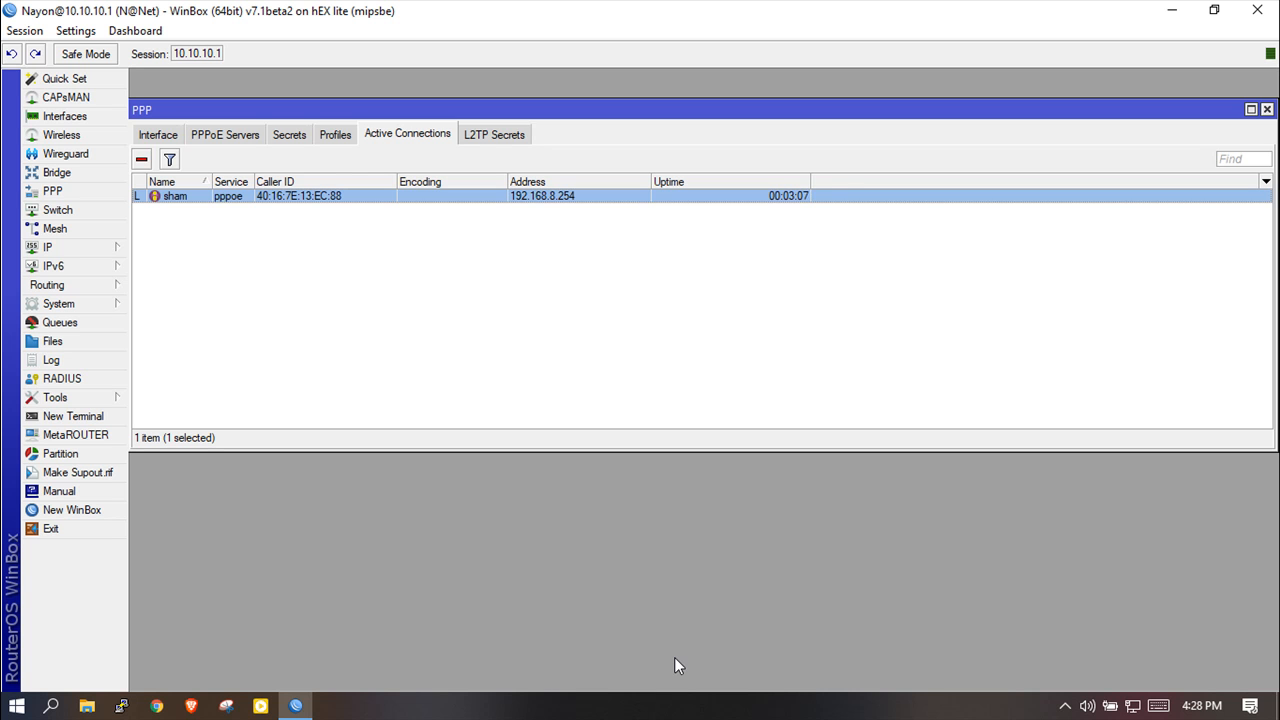
pyautogui.click(1065, 705)
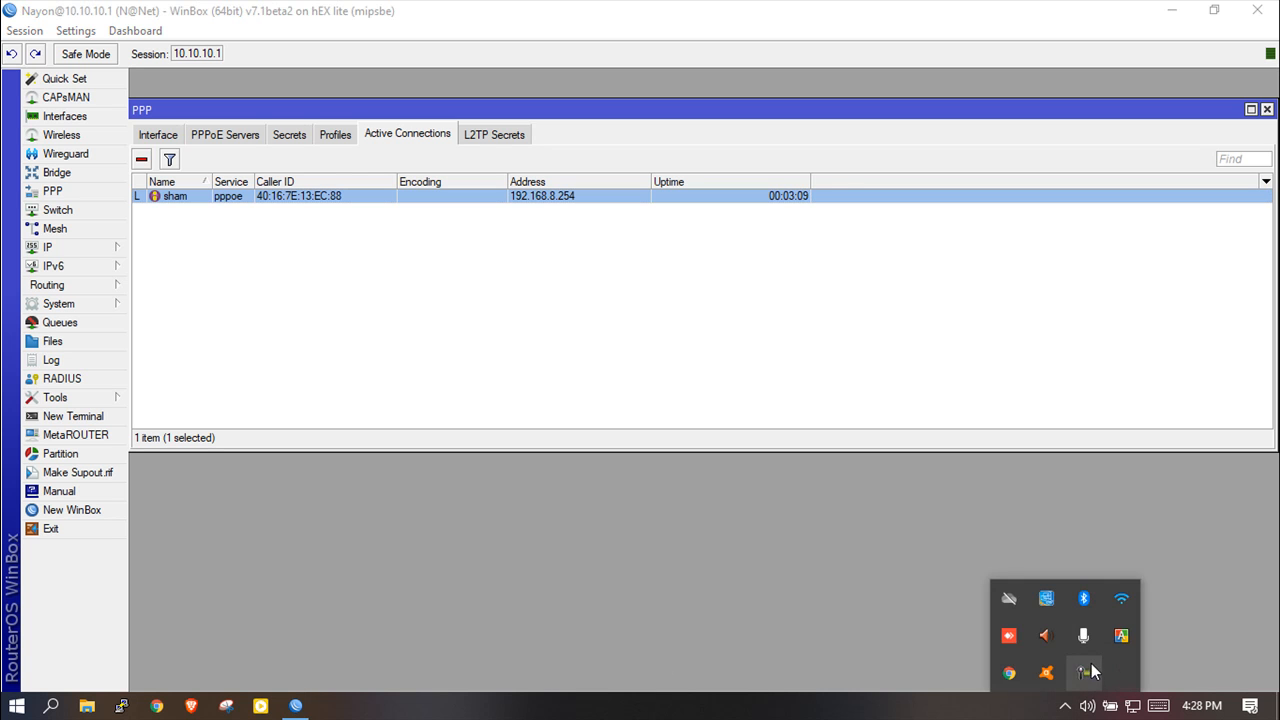